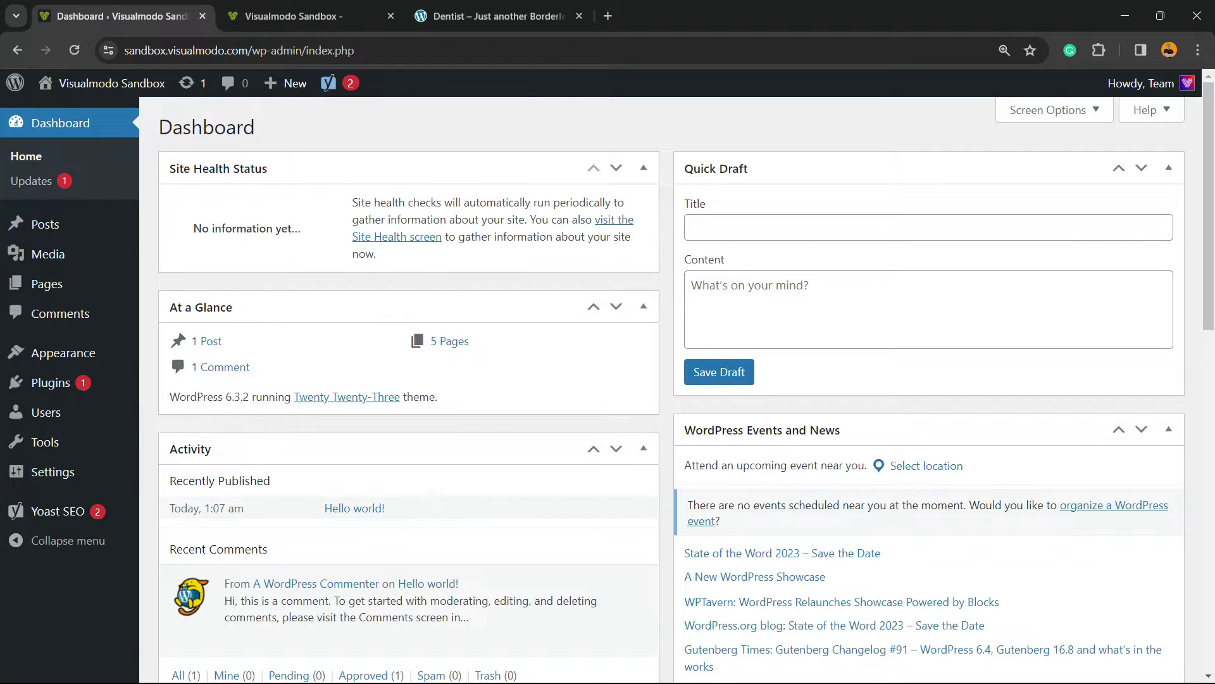
# Step: Look over the sandbox site's front page, then the Dentist demo's home page
pyautogui.click(342, 17)
pyautogui.scroll(-6, 399, 257)
pyautogui.scroll(8, 398, 262)
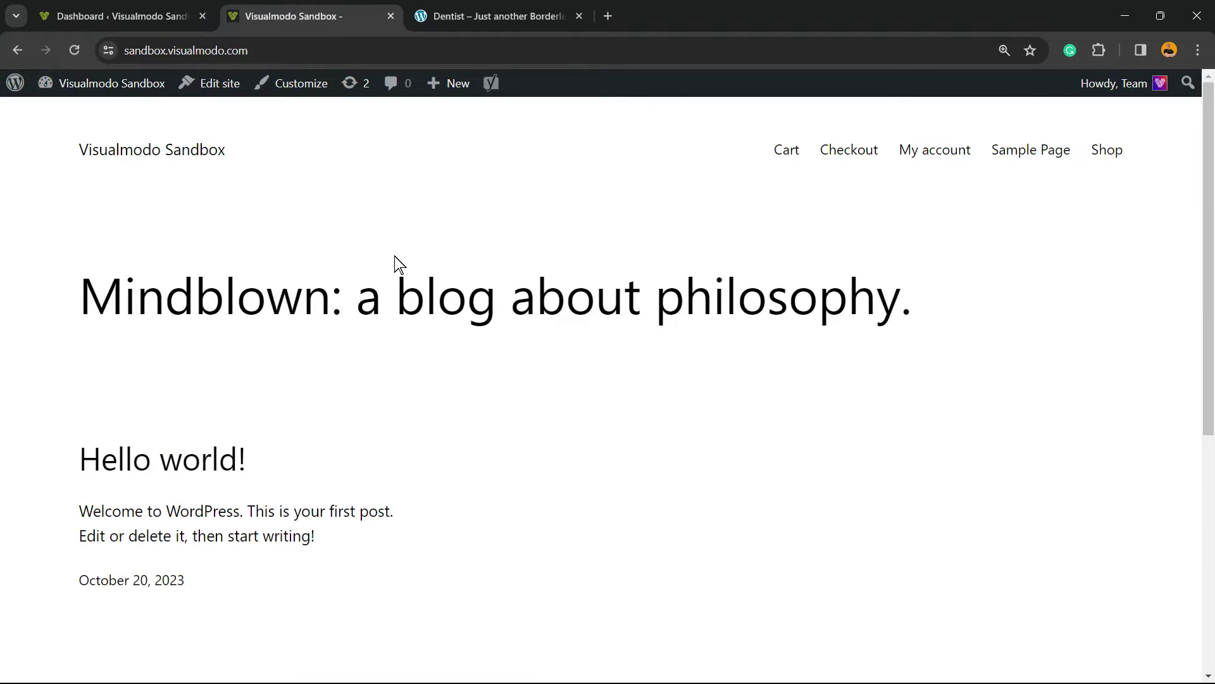
pyautogui.click(444, 19)
pyautogui.scroll(-5, 445, 190)
pyautogui.scroll(5, 441, 228)
pyautogui.scroll(-20, 441, 225)
pyautogui.scroll(20, 441, 223)
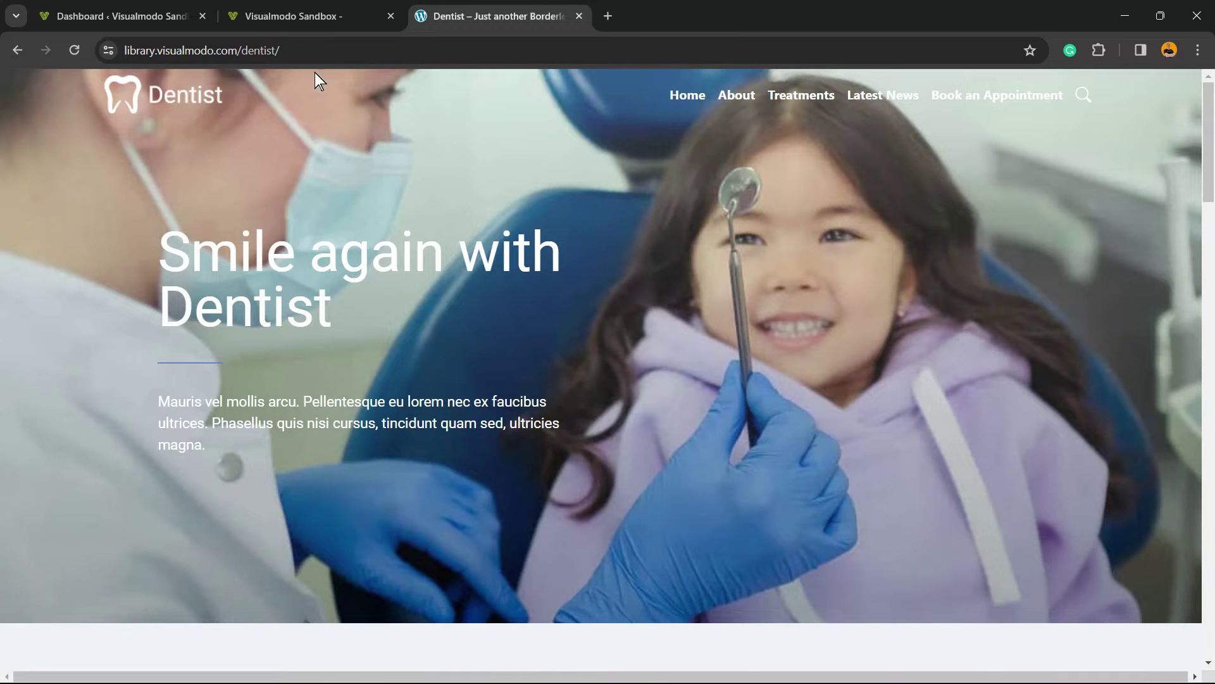
pyautogui.moveTo(313, 30)
# Step: Browse the Dentist demo's About page, then return to the sandbox front page
pyautogui.click(752, 94)
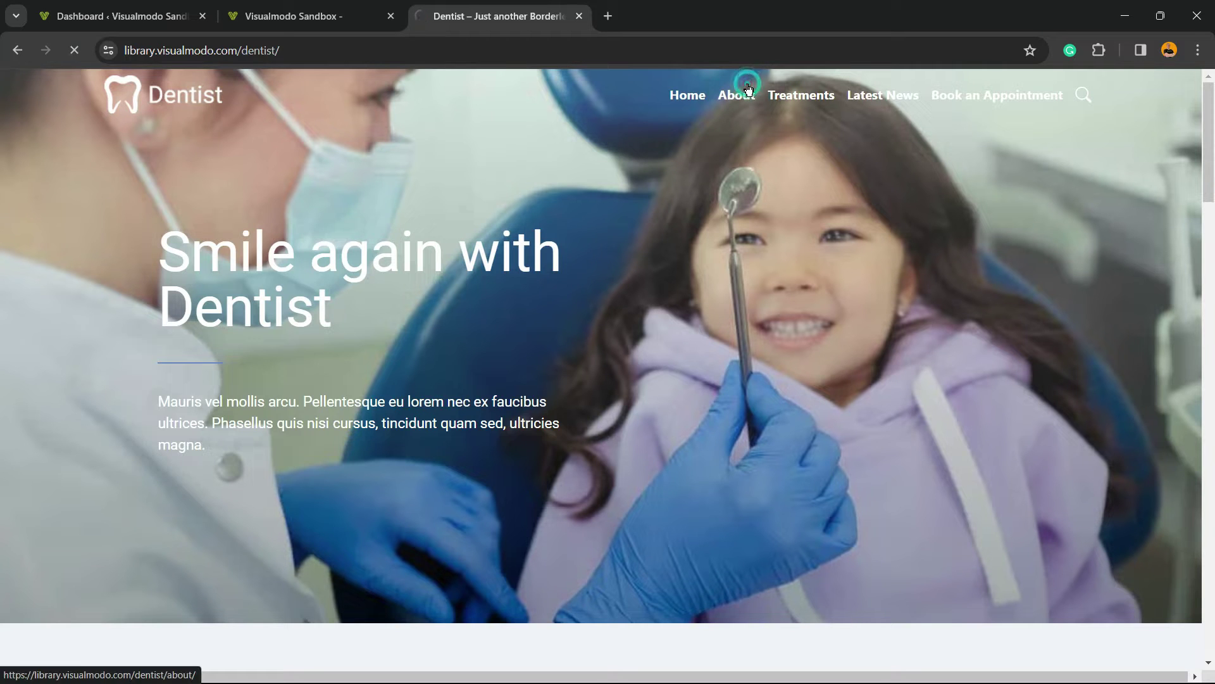
pyautogui.scroll(-20, 597, 323)
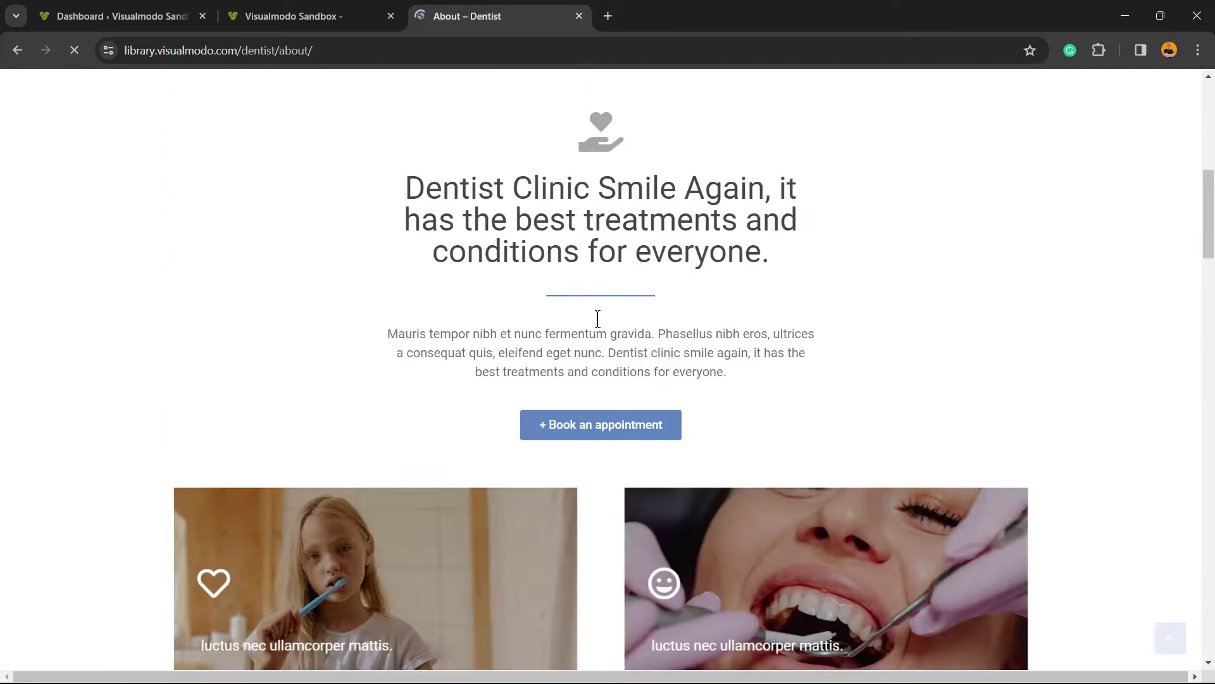
pyautogui.scroll(-5, 598, 319)
pyautogui.scroll(20, 598, 319)
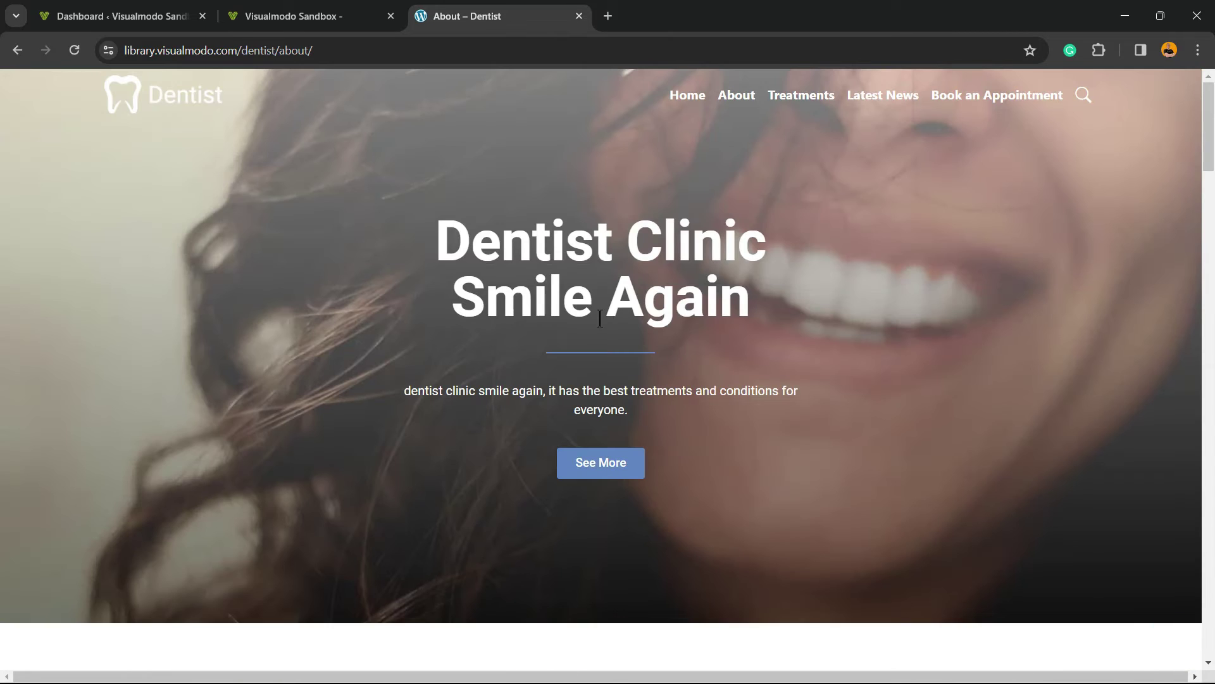
pyautogui.click(291, 16)
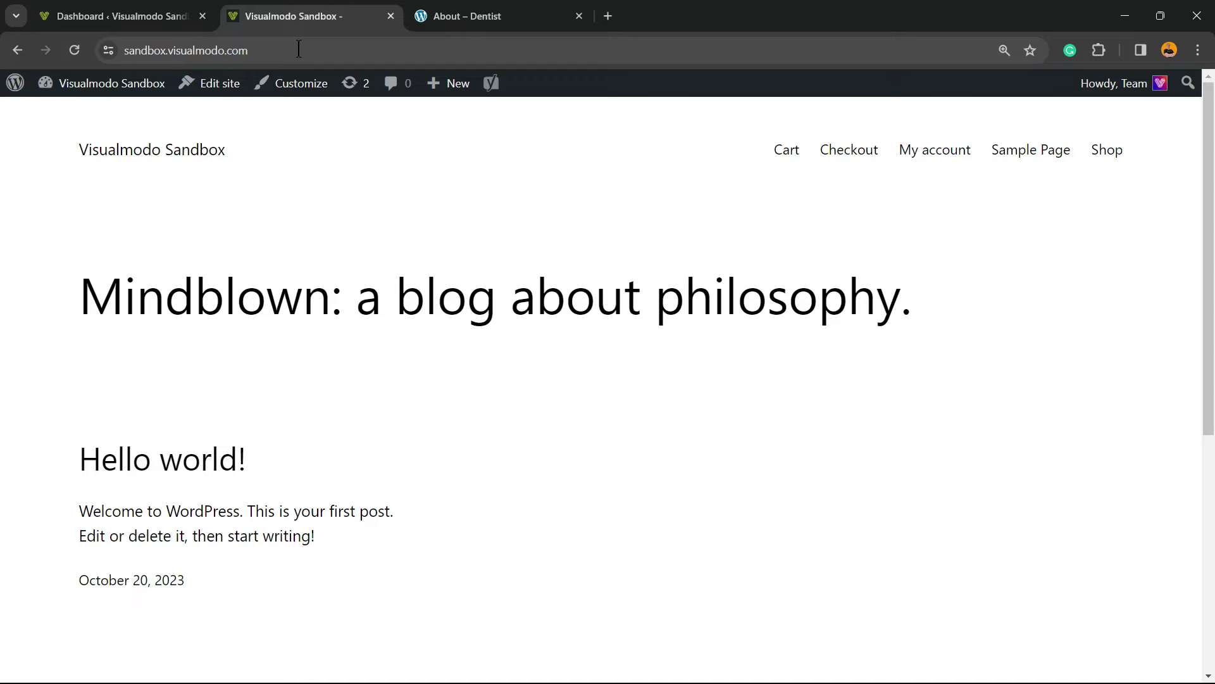
# Step: Check the admin Dashboard, then scroll through the sandbox site's front page again
pyautogui.click(121, 16)
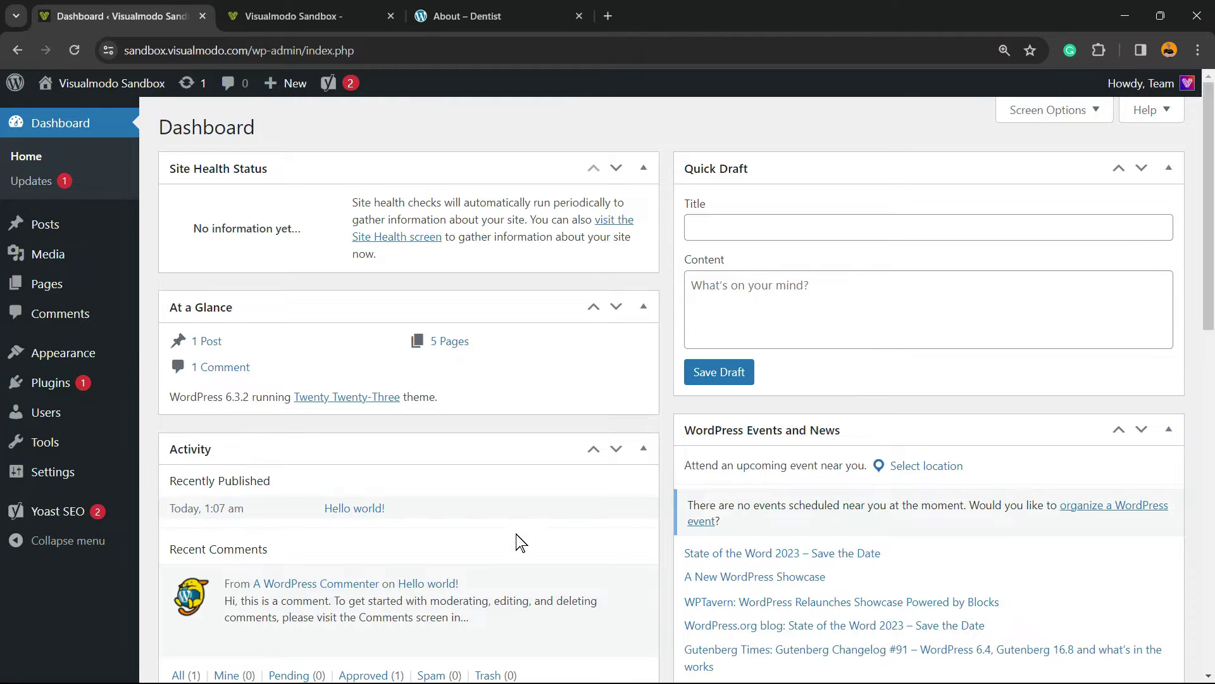
pyautogui.click(288, 16)
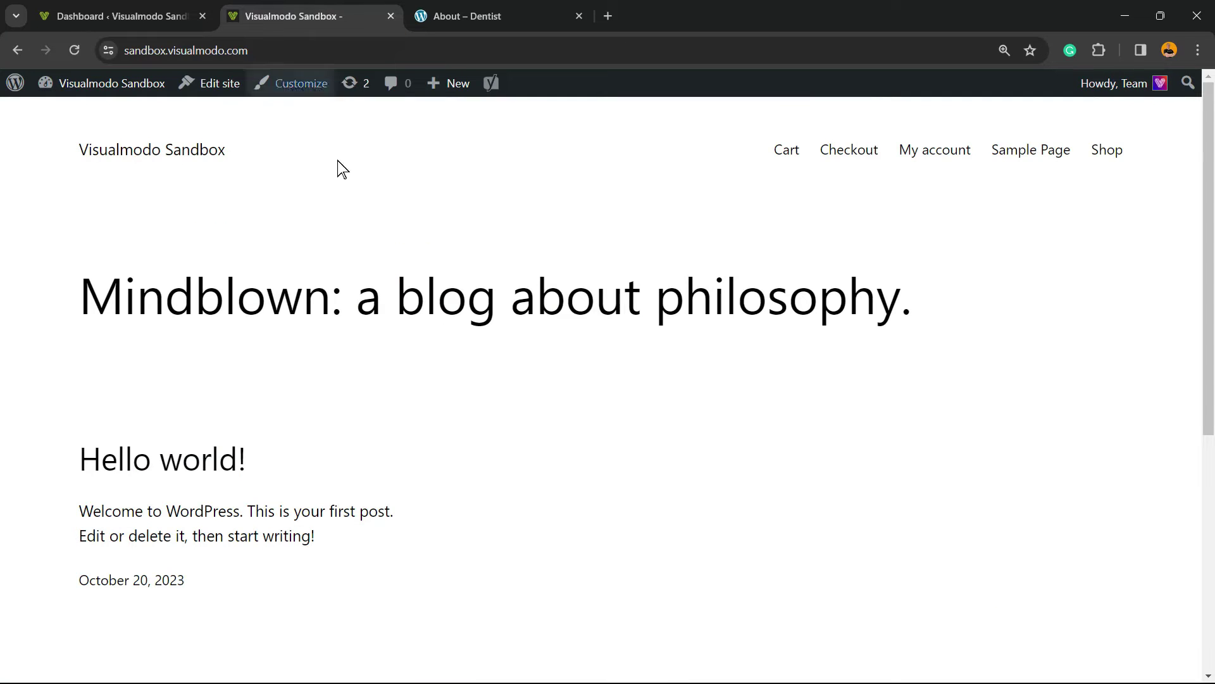
pyautogui.scroll(-6, 405, 418)
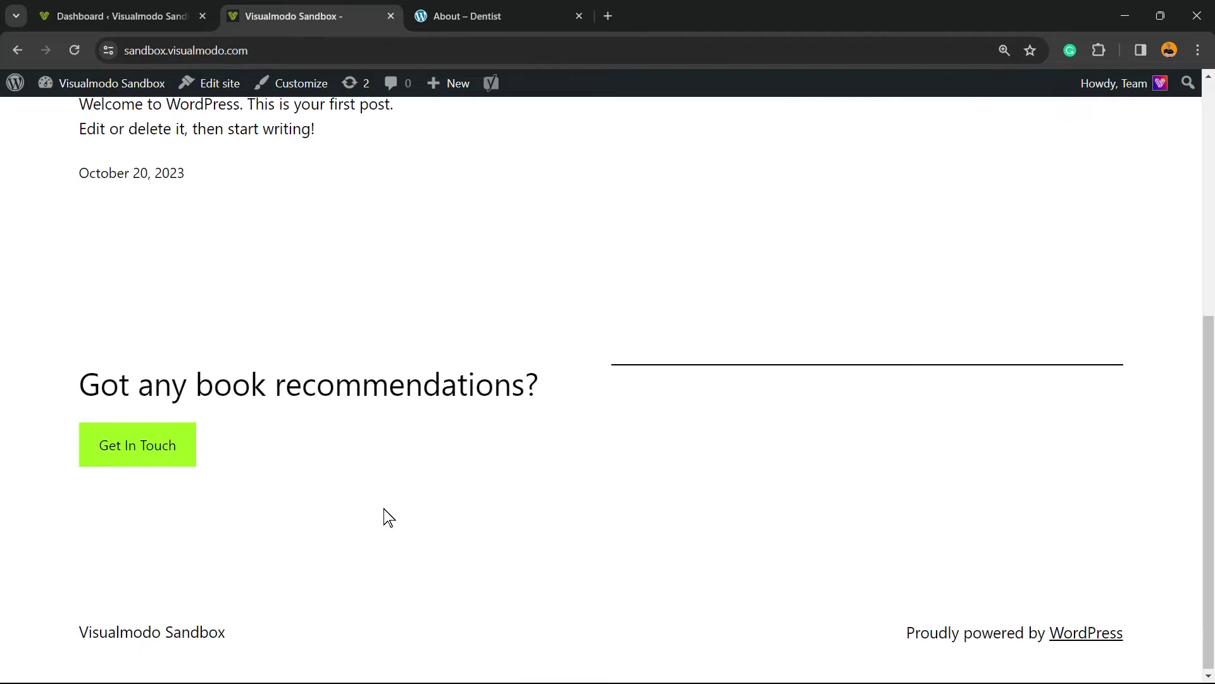
pyautogui.scroll(6, 396, 396)
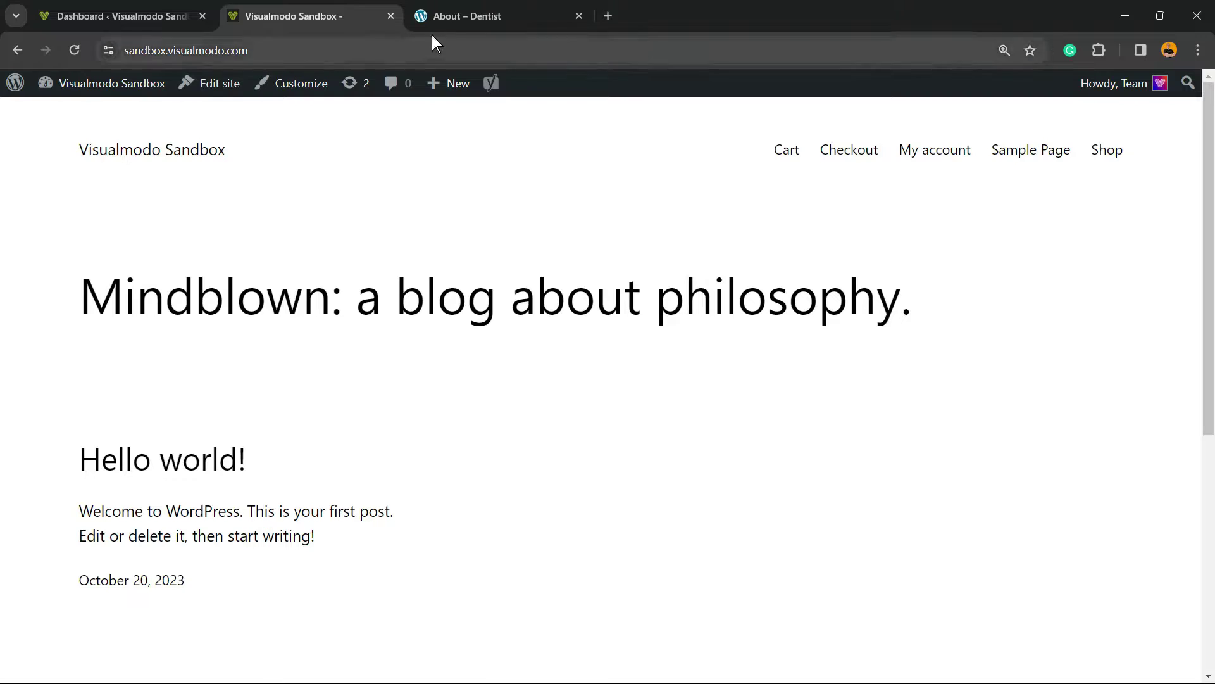
# Step: View the Dentist demo's Treatments page and home page, then return to the Dashboard
pyautogui.click(437, 18)
pyautogui.click(818, 92)
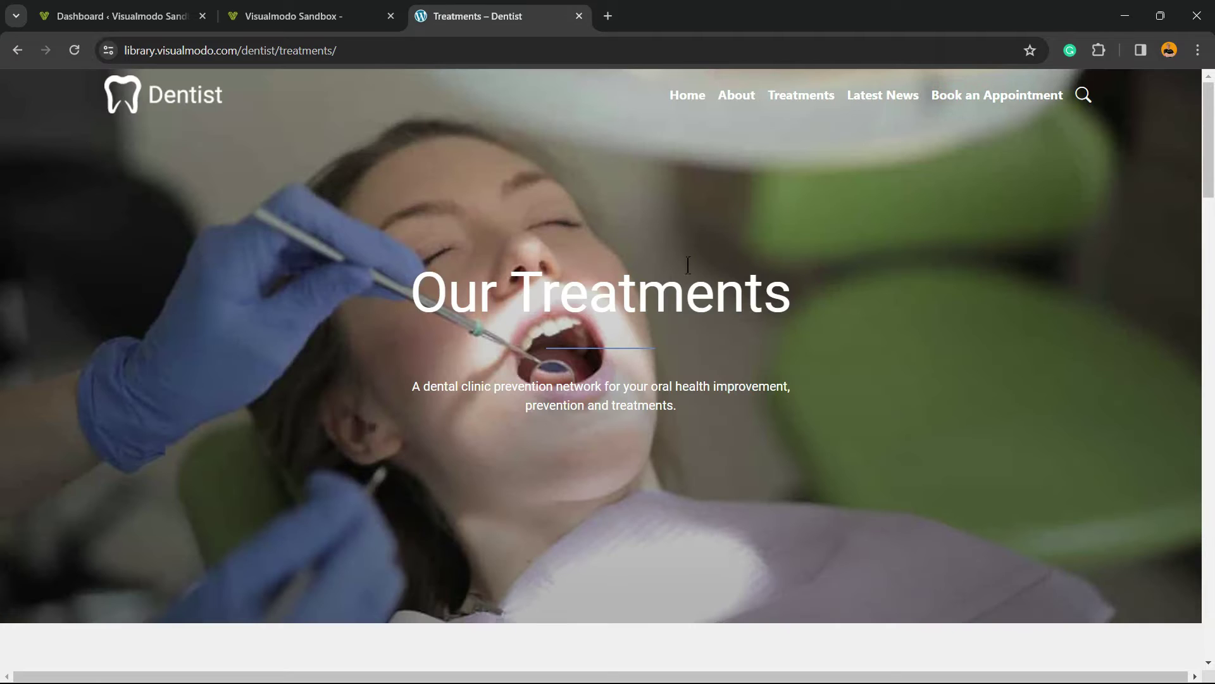
pyautogui.scroll(-10, 667, 306)
pyautogui.scroll(12, 637, 362)
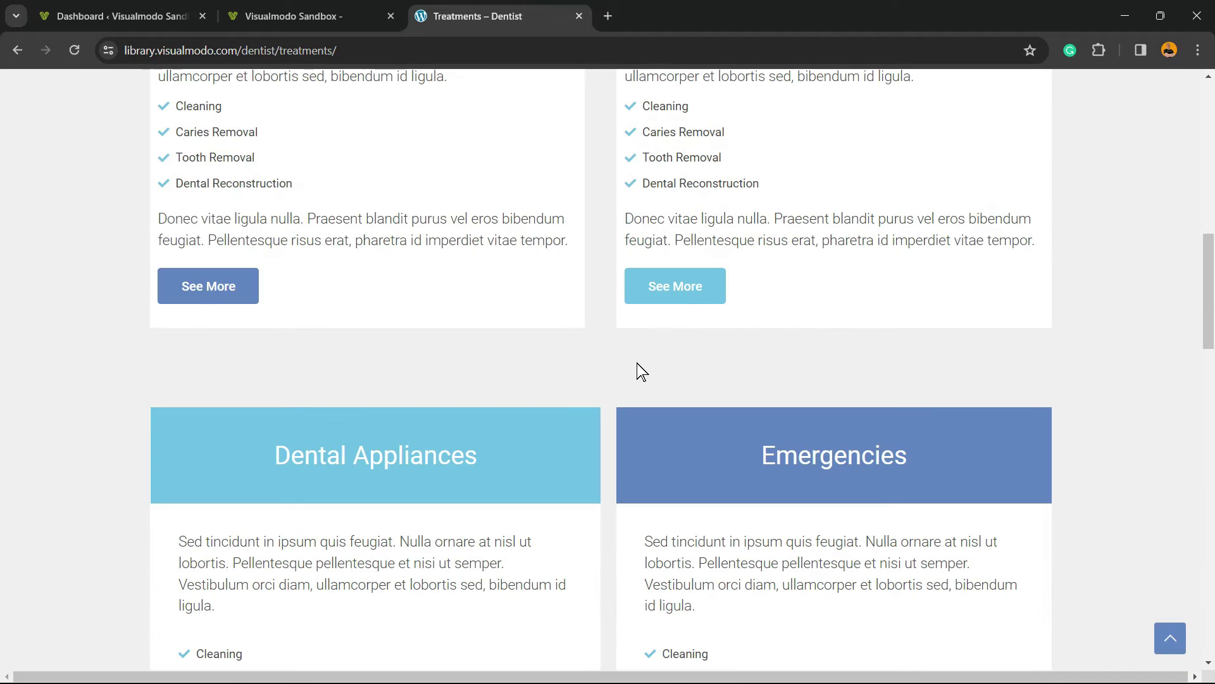
pyautogui.scroll(5, 636, 363)
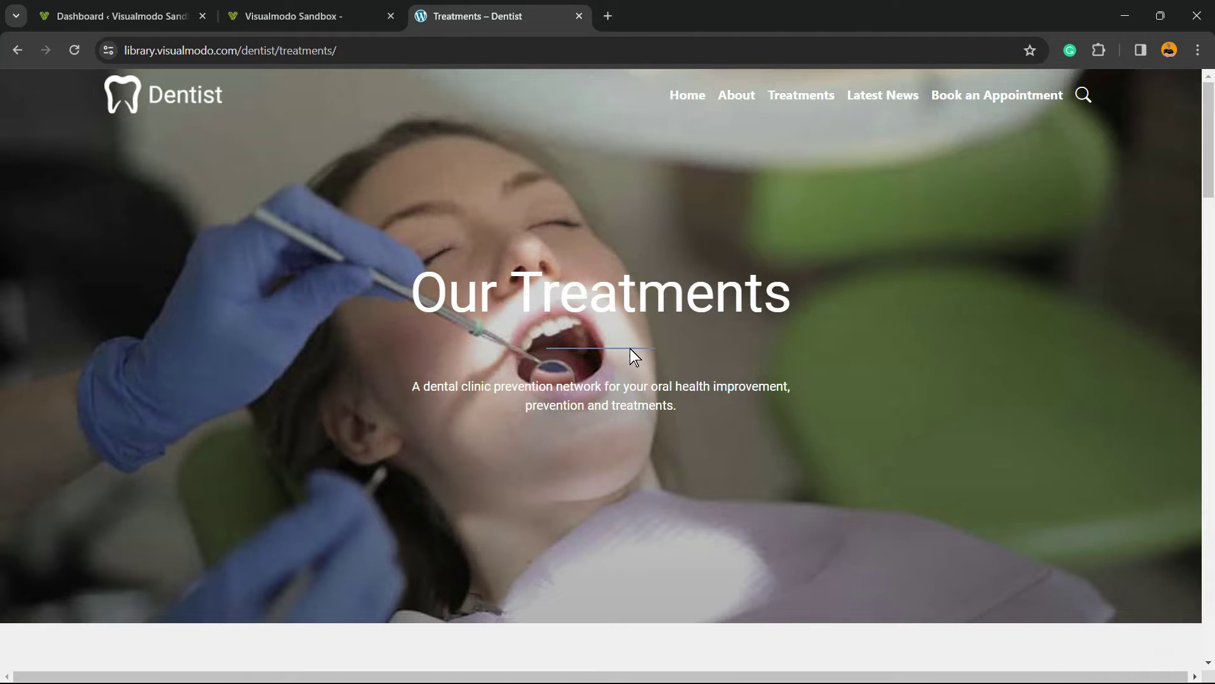
pyautogui.click(152, 116)
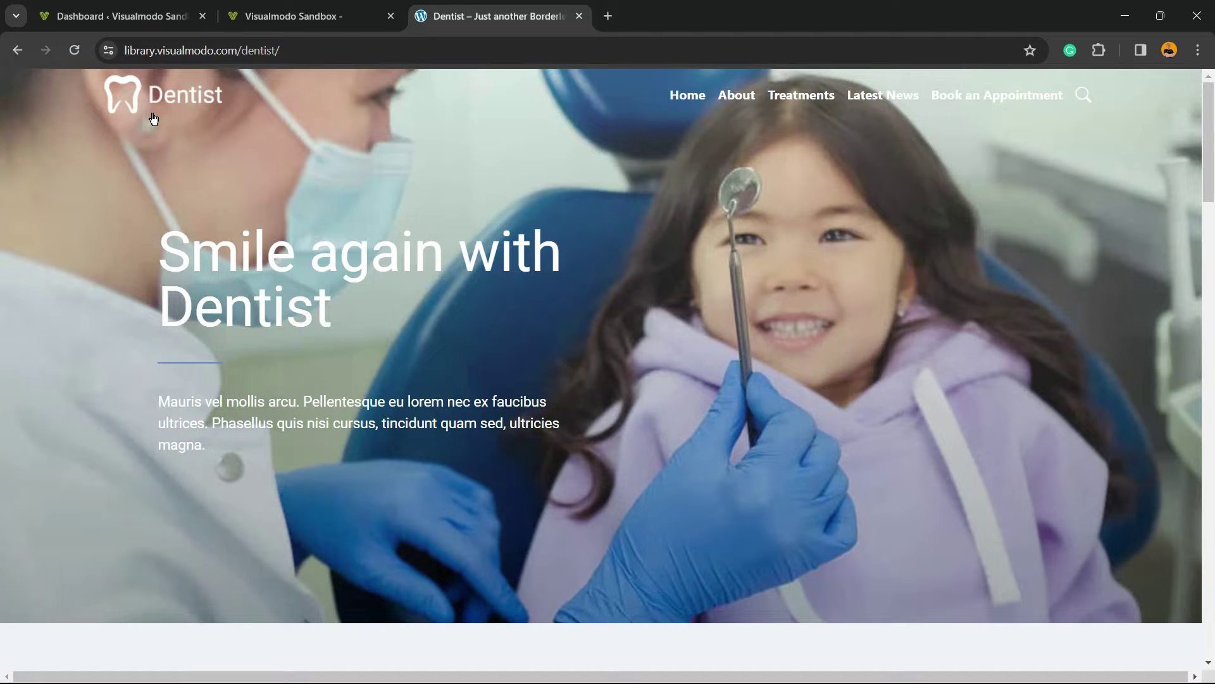
pyautogui.click(158, 18)
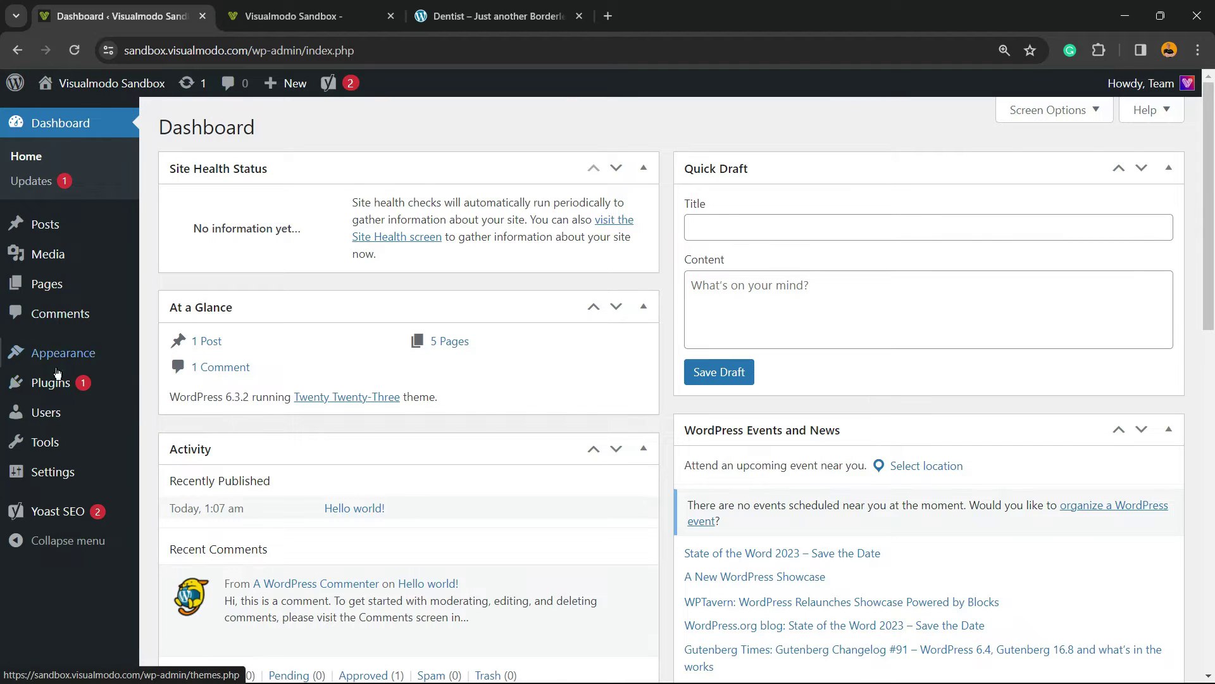
# Step: Search the theme directory for 'anzu', then install and activate the Anzu theme
pyautogui.moveTo(54, 350)
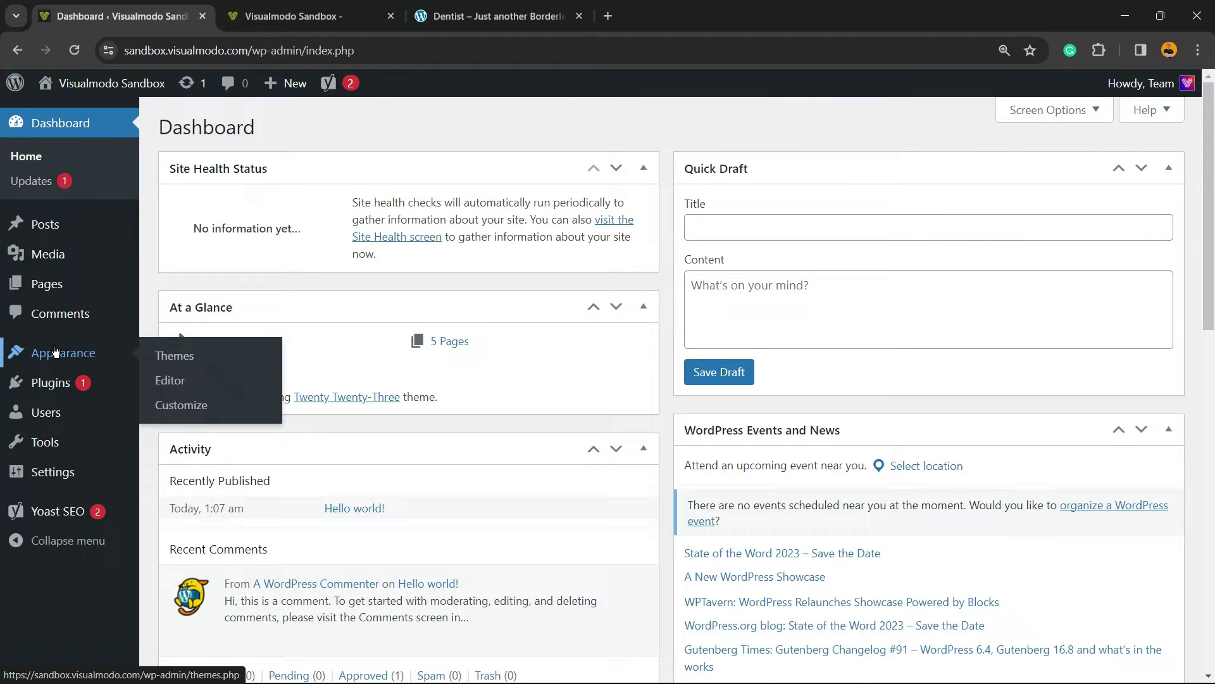
pyautogui.click(210, 355)
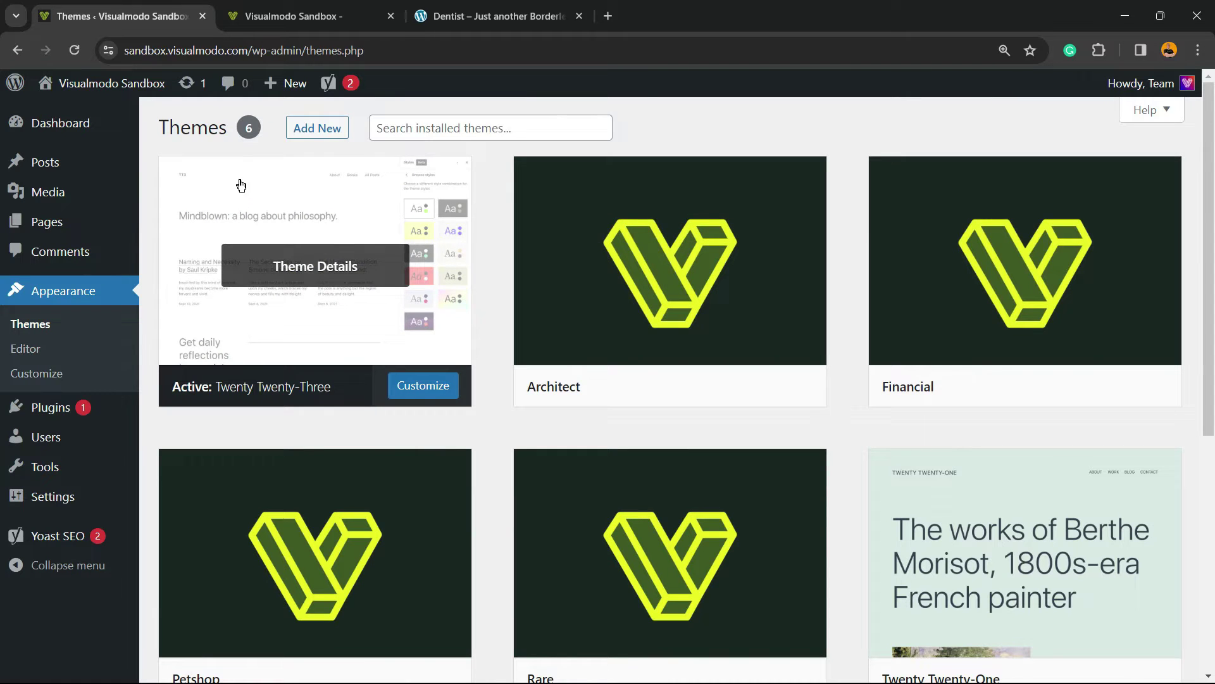
pyautogui.click(309, 130)
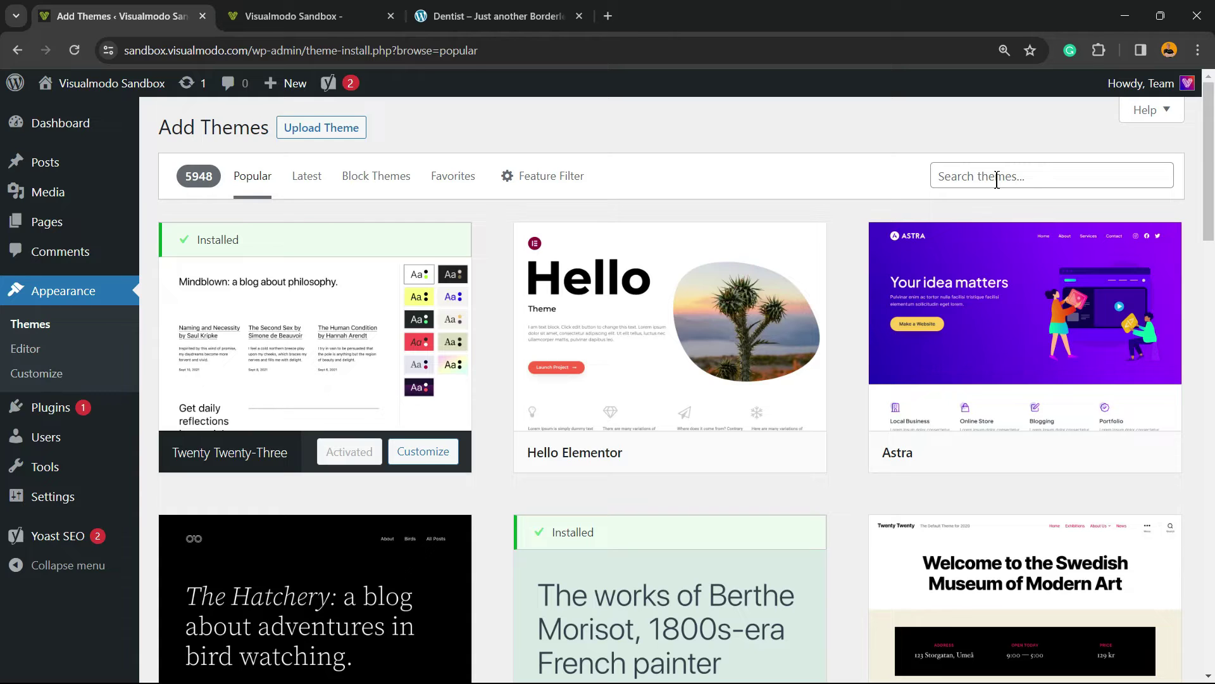
pyautogui.click(996, 181)
pyautogui.write('anzu')
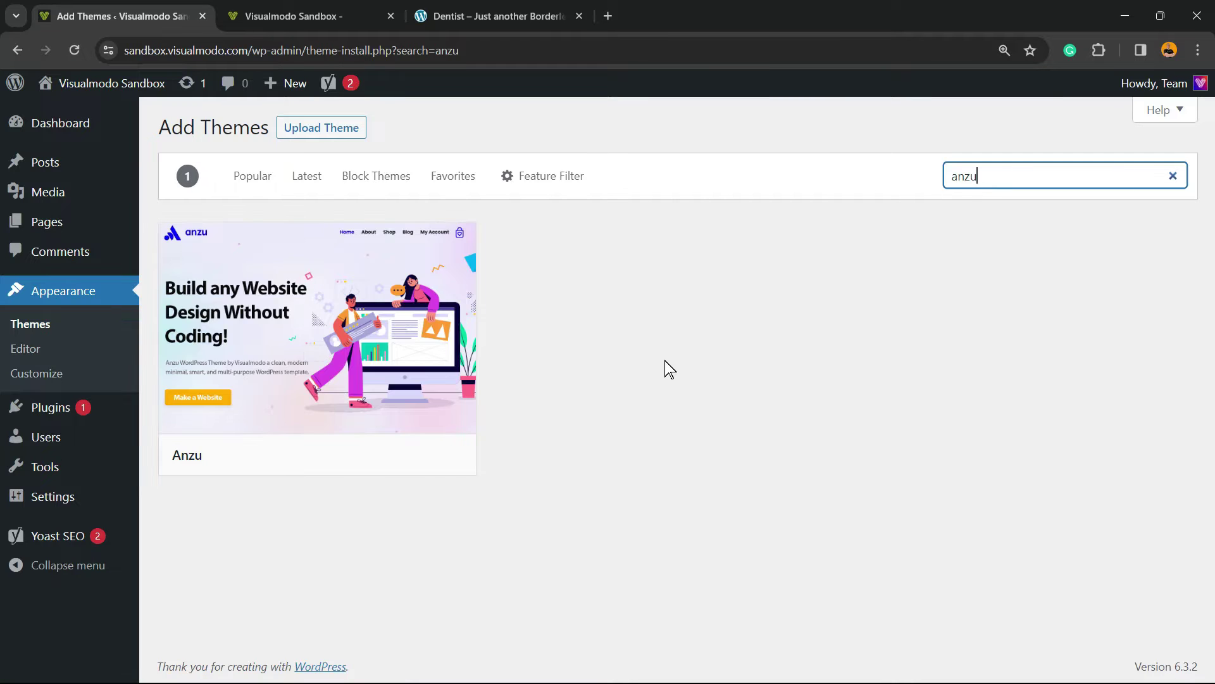
pyautogui.click(380, 449)
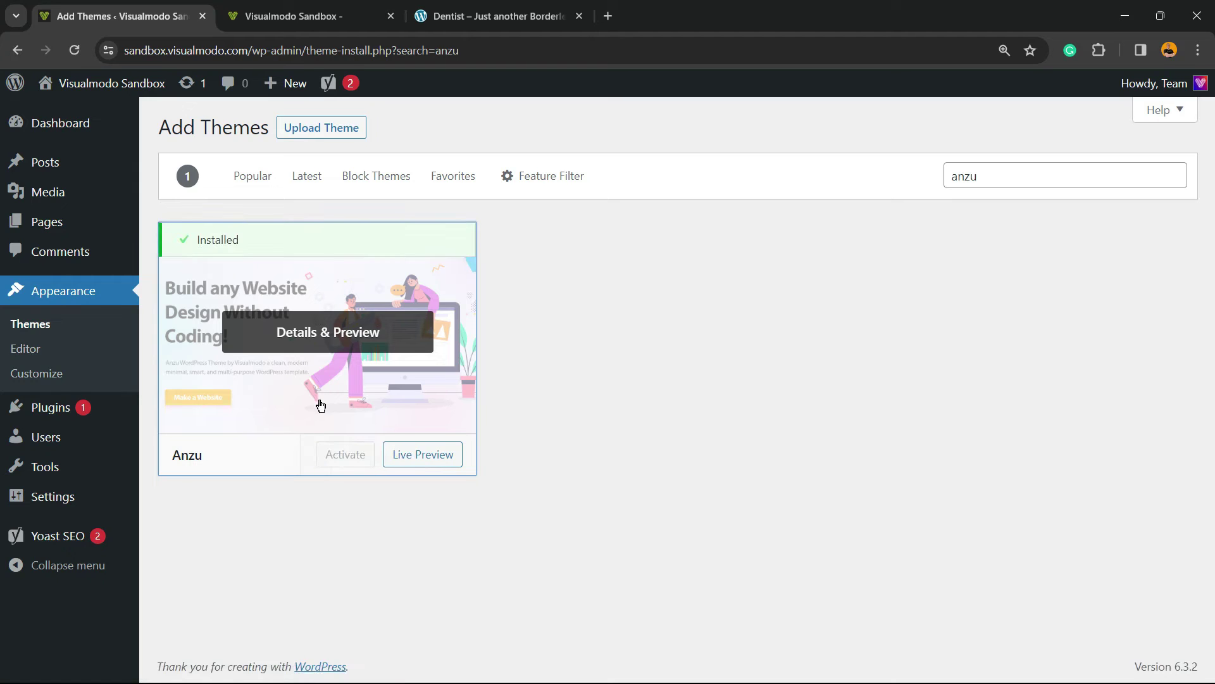
pyautogui.click(334, 455)
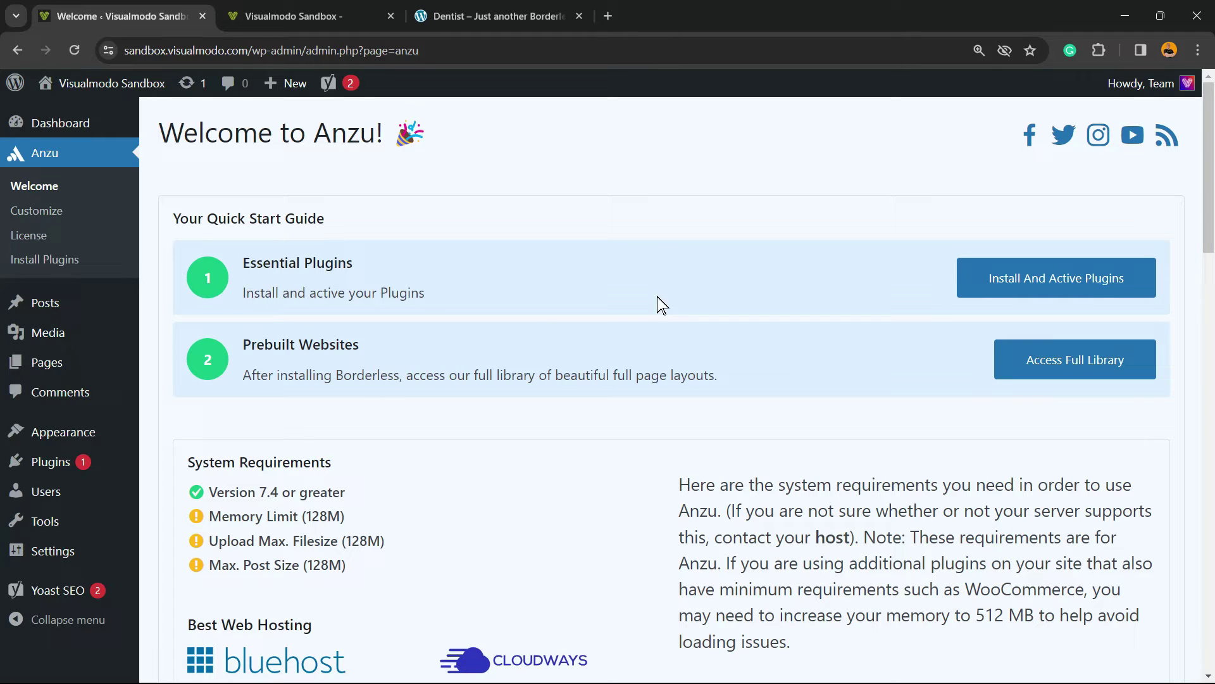
# Step: Install the required Borderless and Elementor Website Builder plugins for Anzu
pyautogui.click(1056, 264)
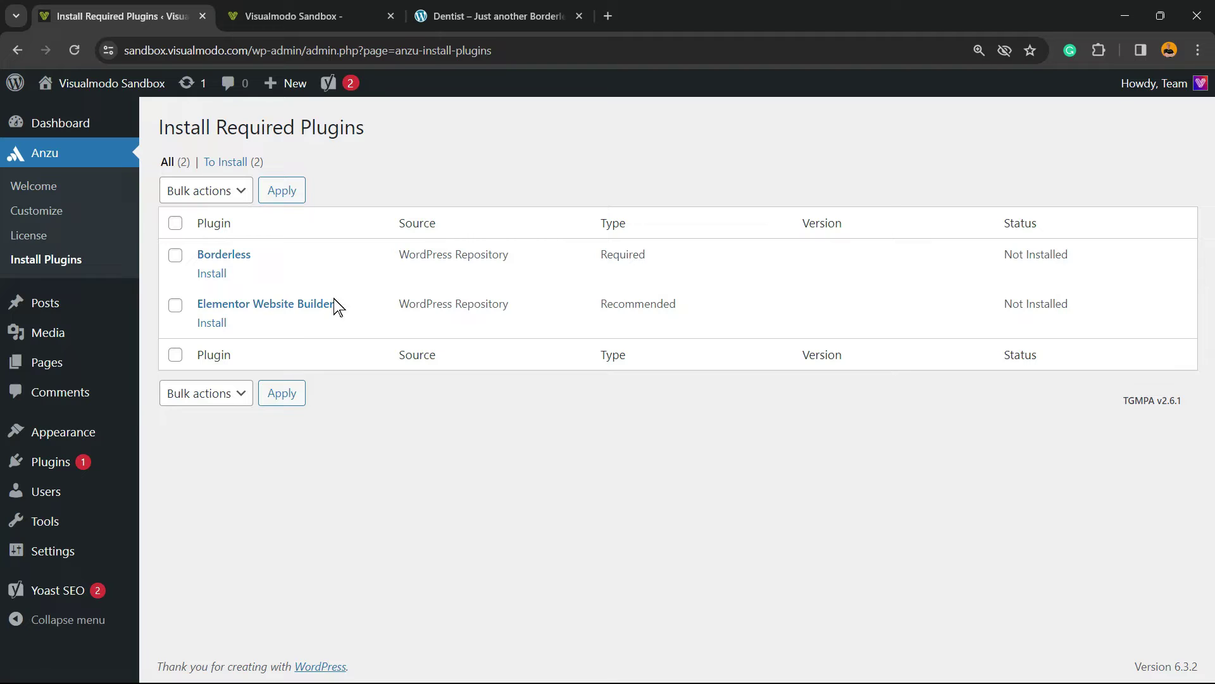
pyautogui.click(216, 275)
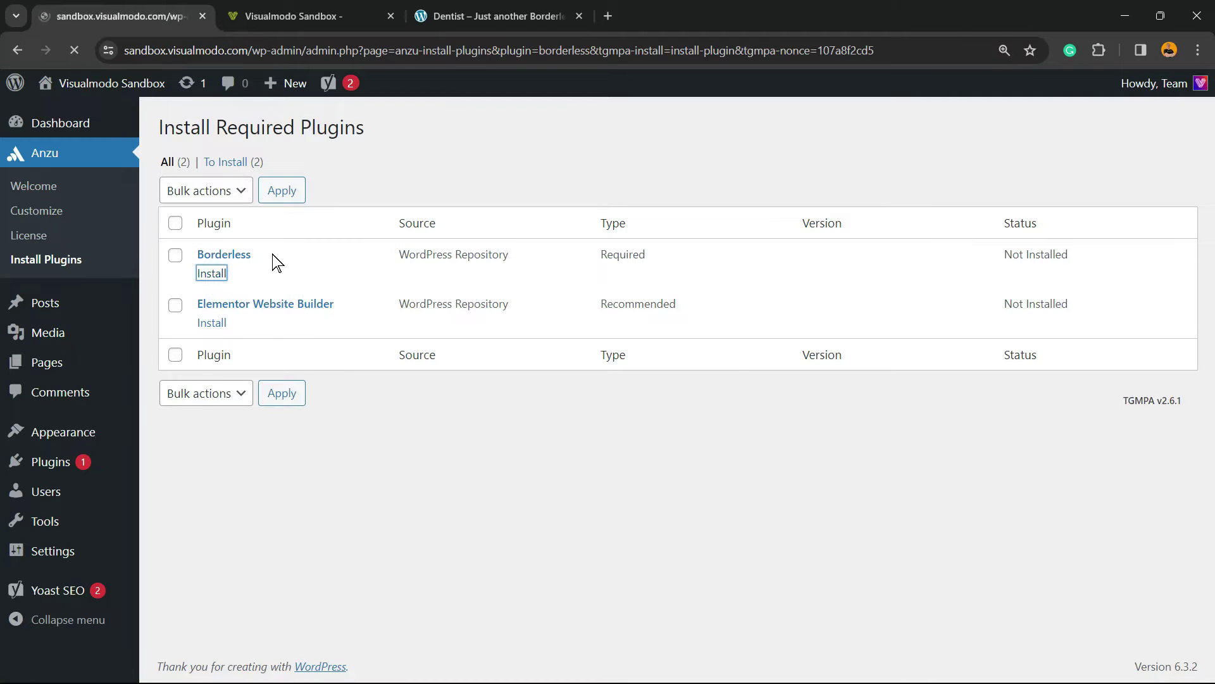
pyautogui.click(247, 275)
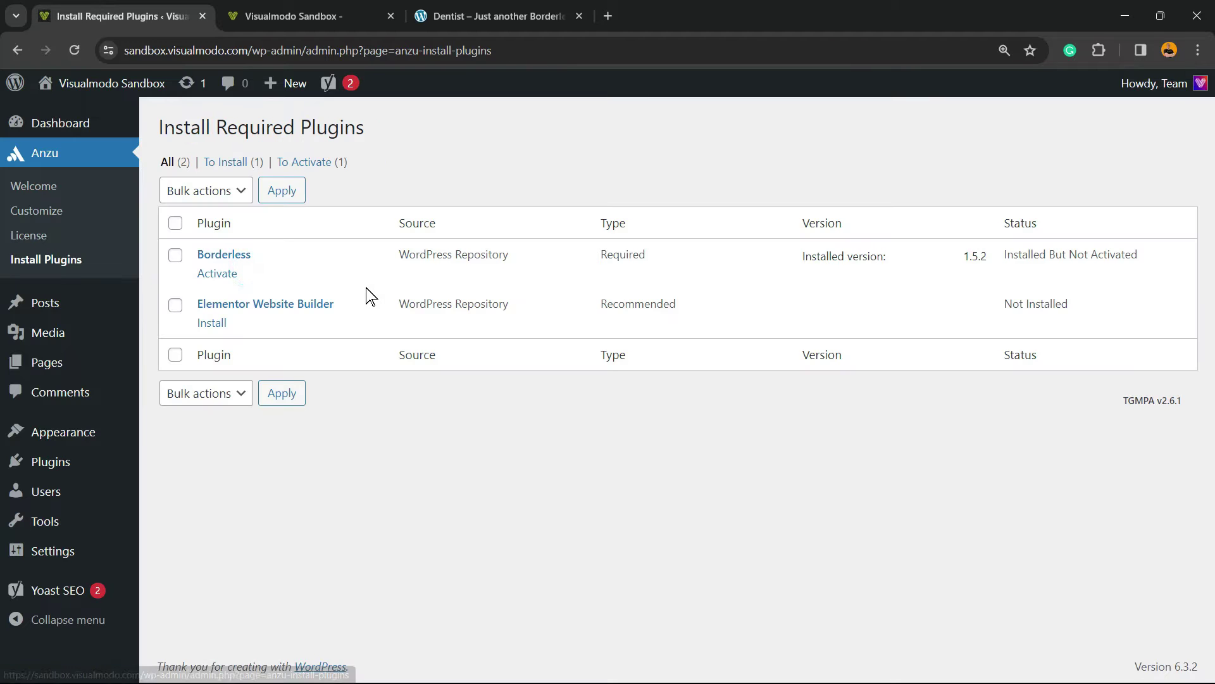
pyautogui.click(214, 323)
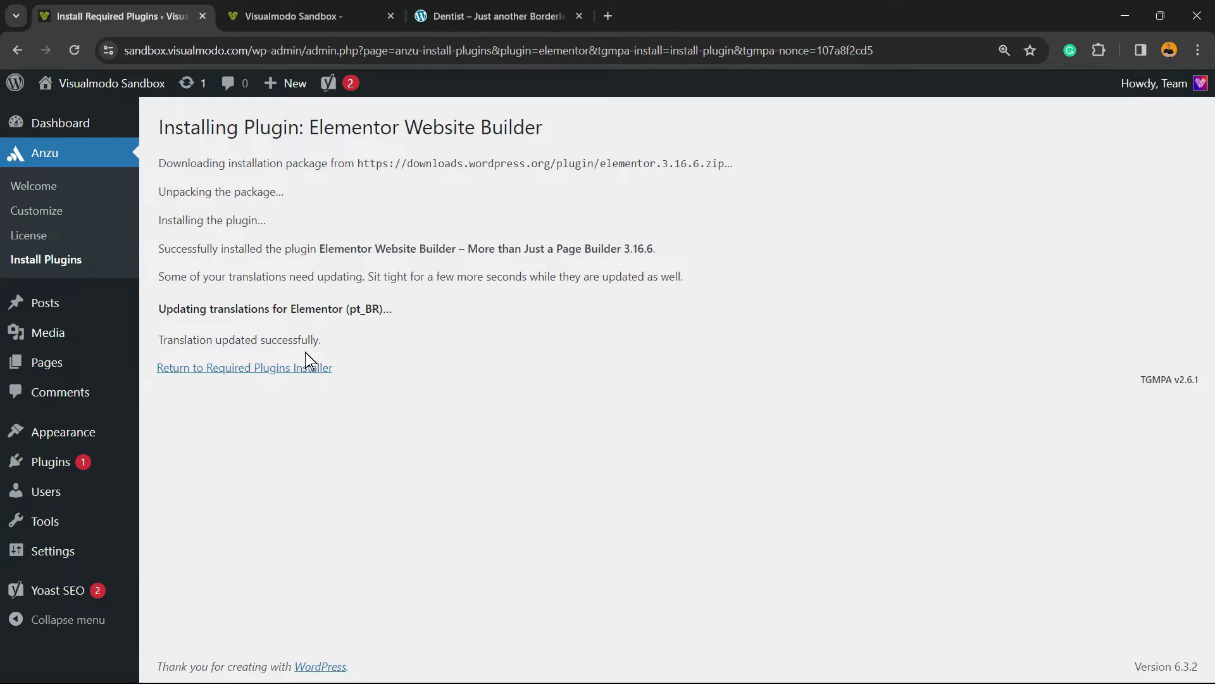
pyautogui.click(277, 373)
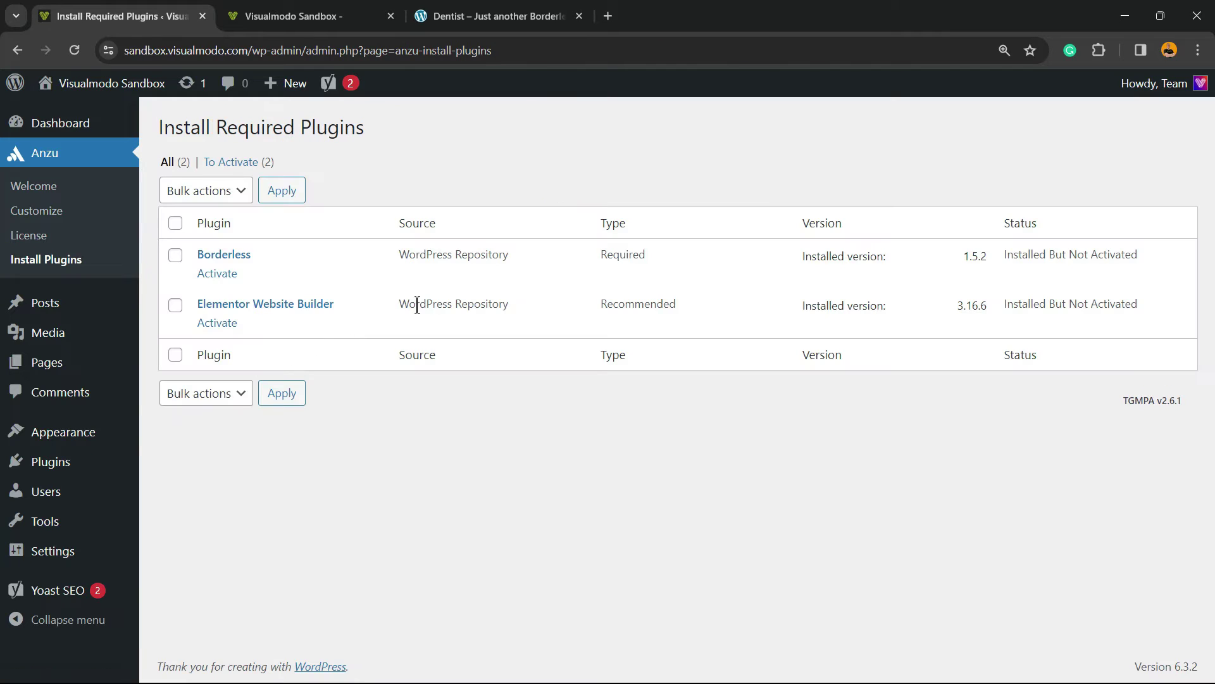
# Step: Activate the Borderless and Elementor Website Builder plugins
pyautogui.click(218, 273)
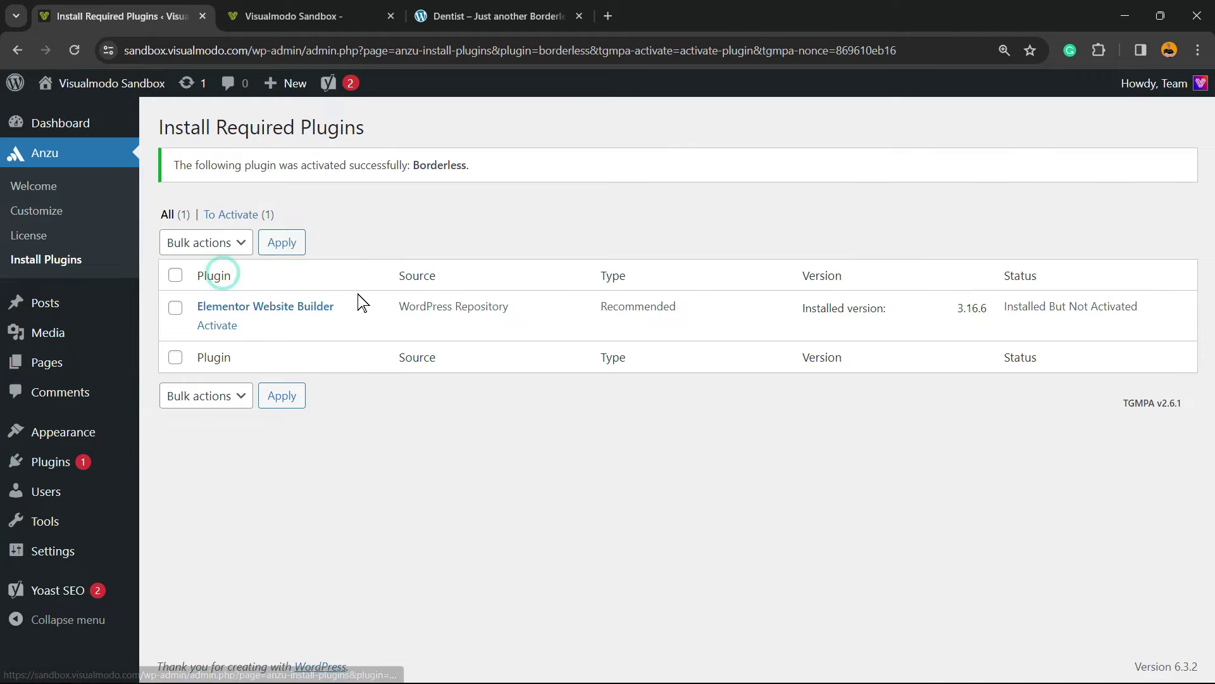
pyautogui.click(217, 325)
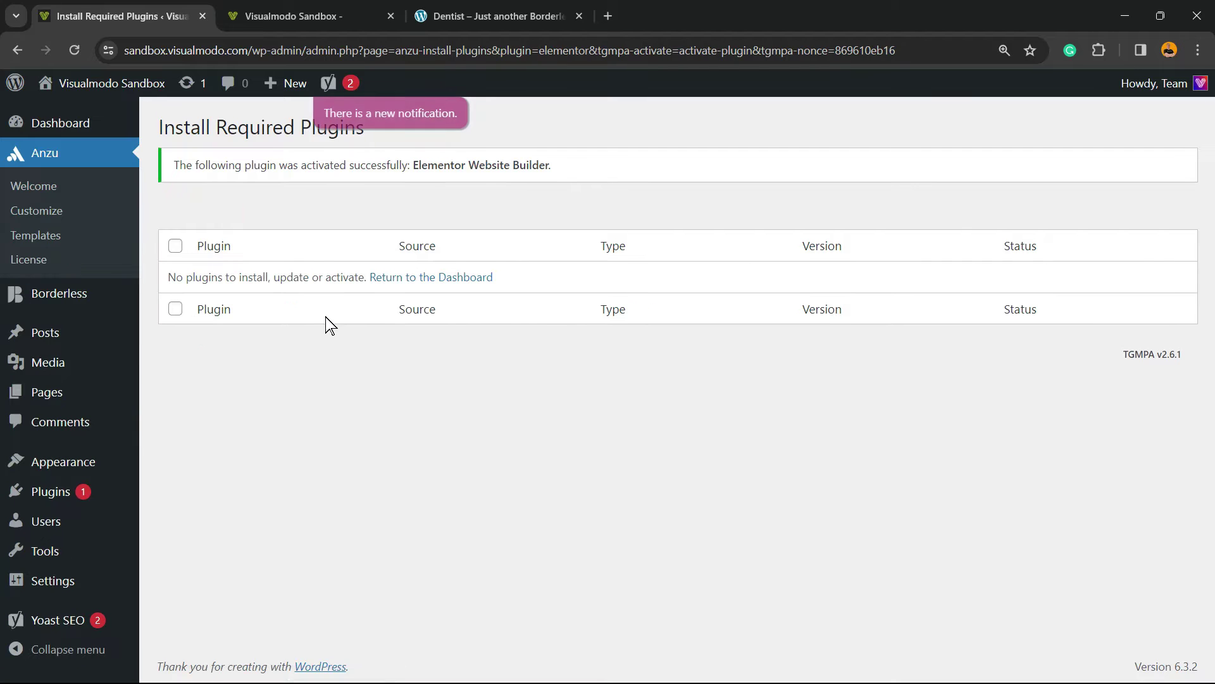
pyautogui.click(76, 123)
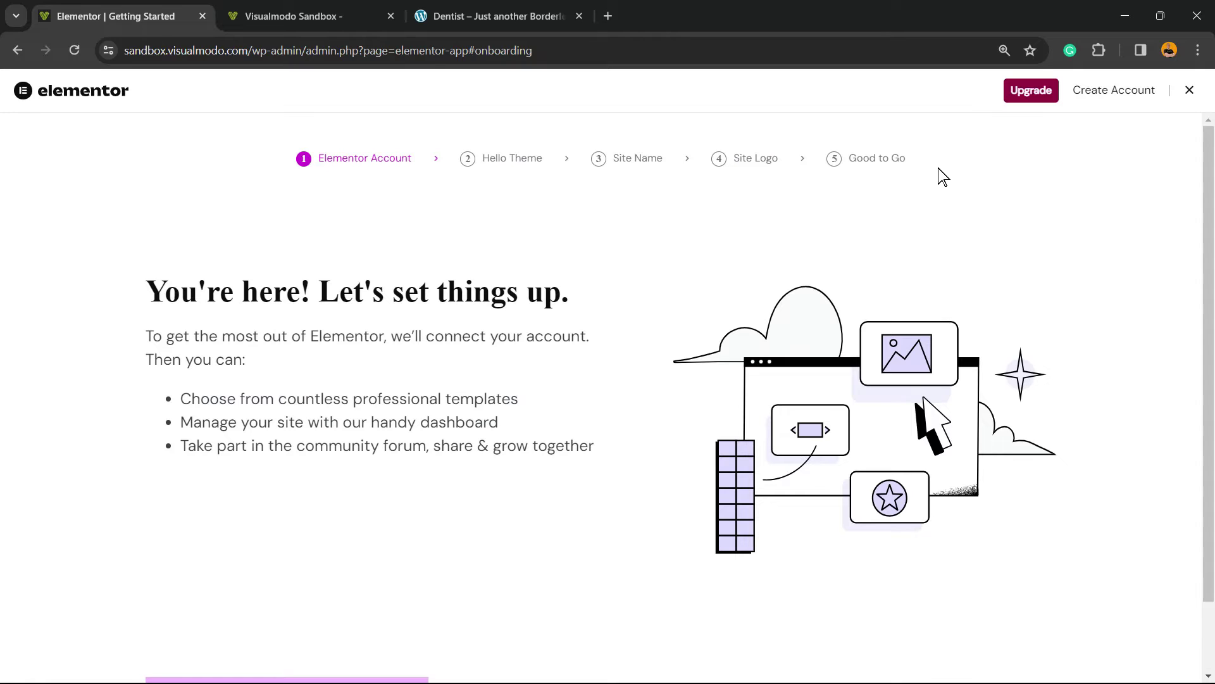
# Step: Exit Elementor's 'Let's set things up' onboarding back to the WordPress Dashboard
pyautogui.click(1031, 90)
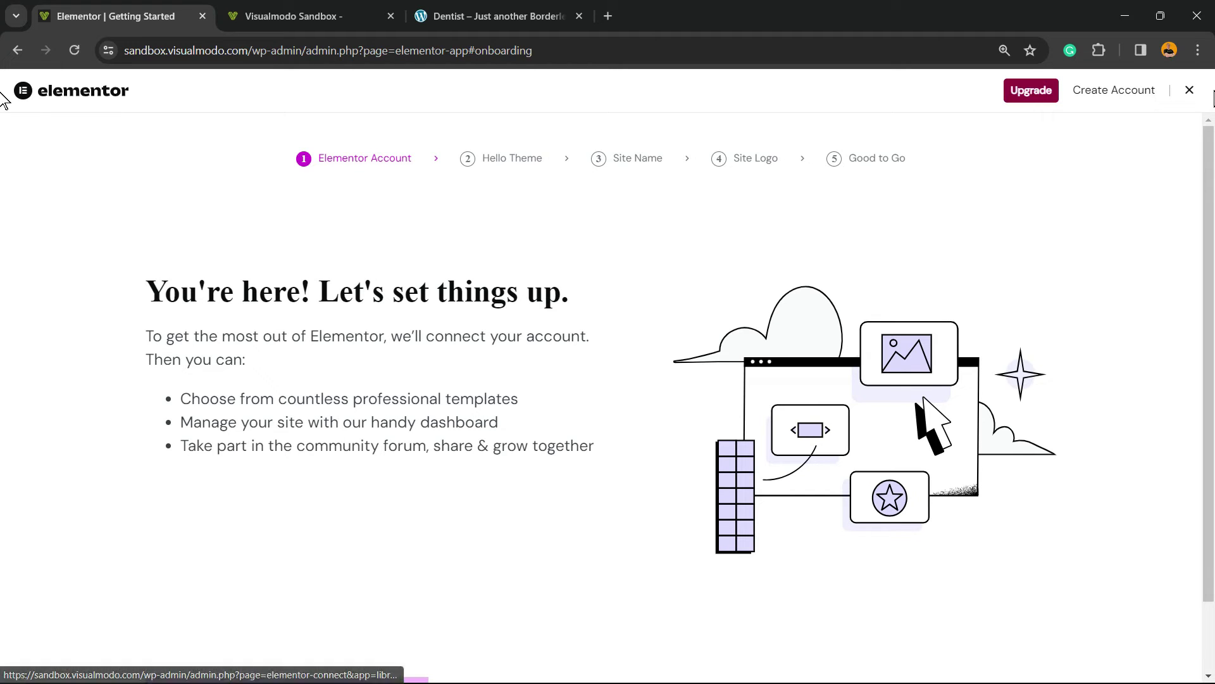
pyautogui.click(1187, 91)
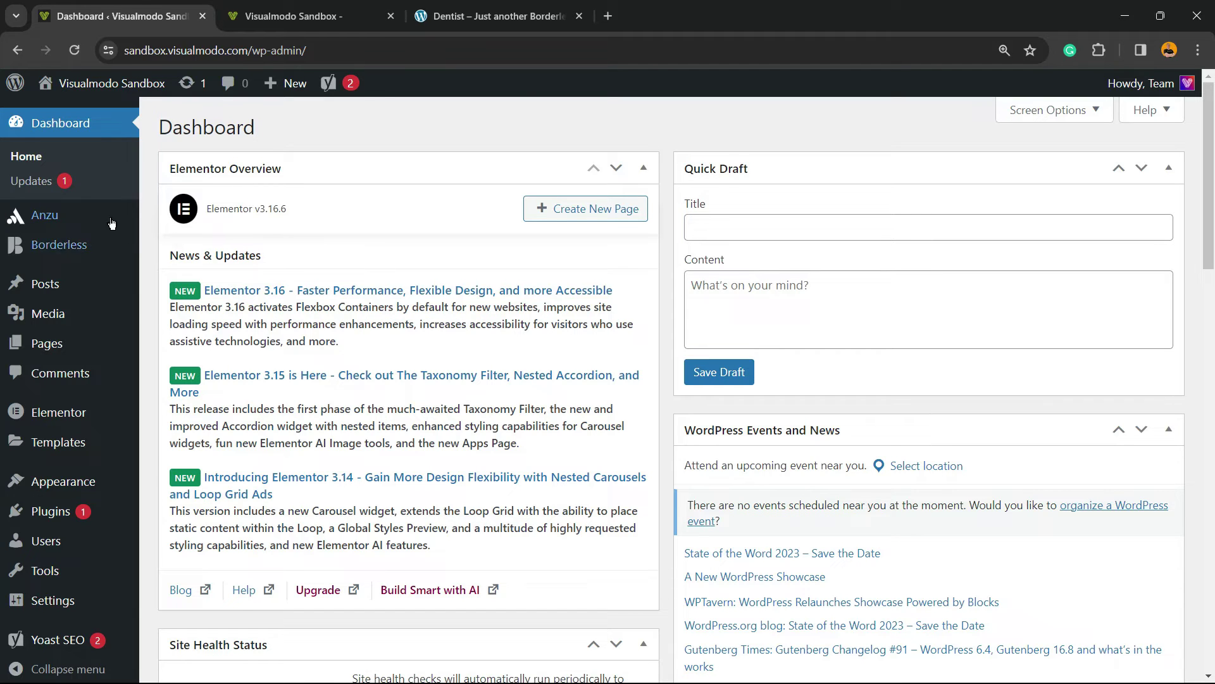
# Step: Go to the Library entry under Borderless in the admin sidebar
pyautogui.moveTo(74, 219)
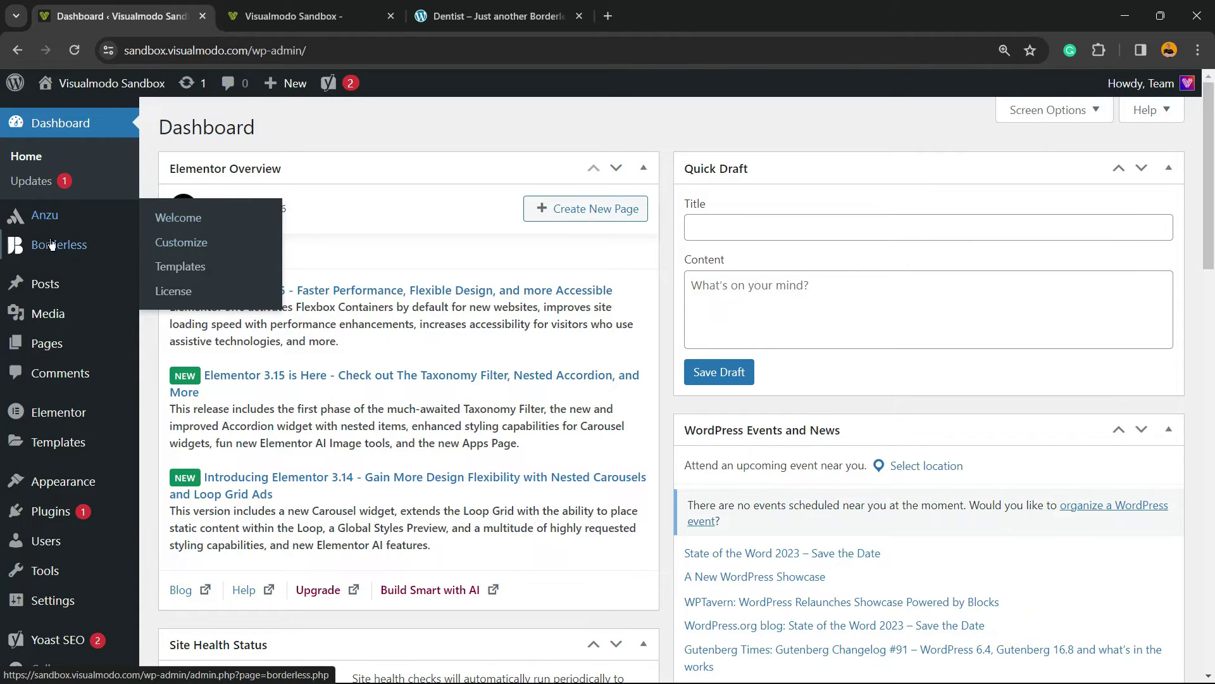
pyautogui.moveTo(61, 259)
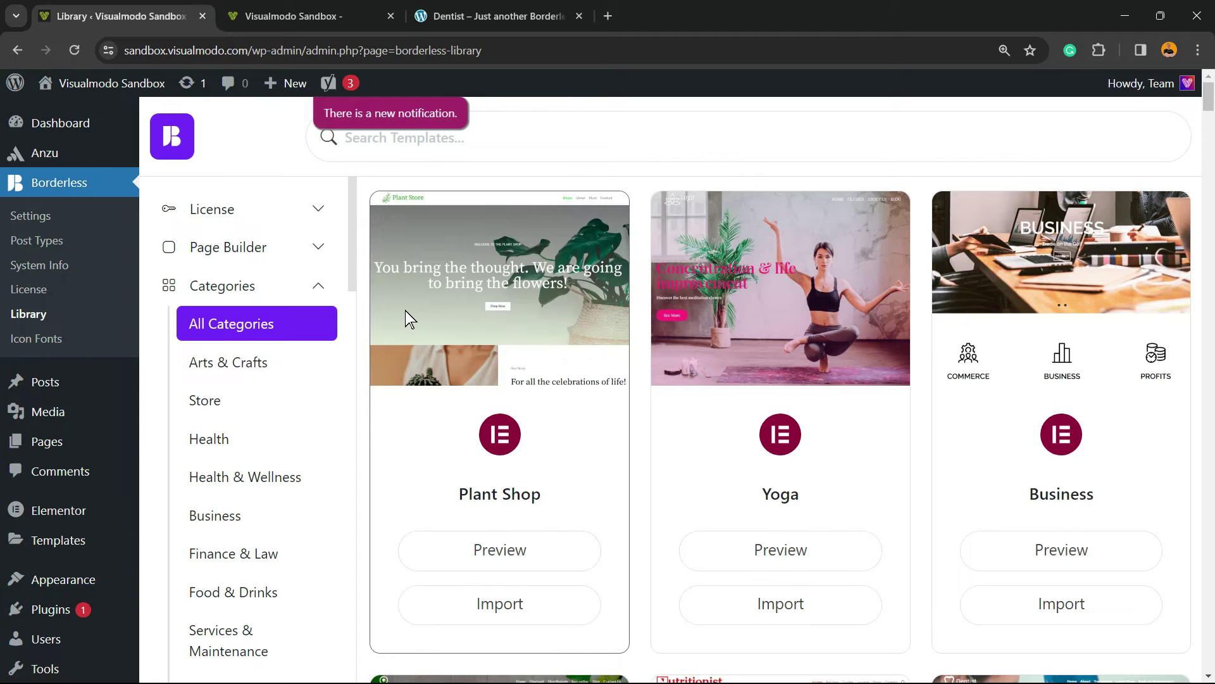
# Step: Scroll the Borderless Library and compare it against the site's current front page
pyautogui.scroll(-5, 791, 316)
pyautogui.scroll(-5, 797, 316)
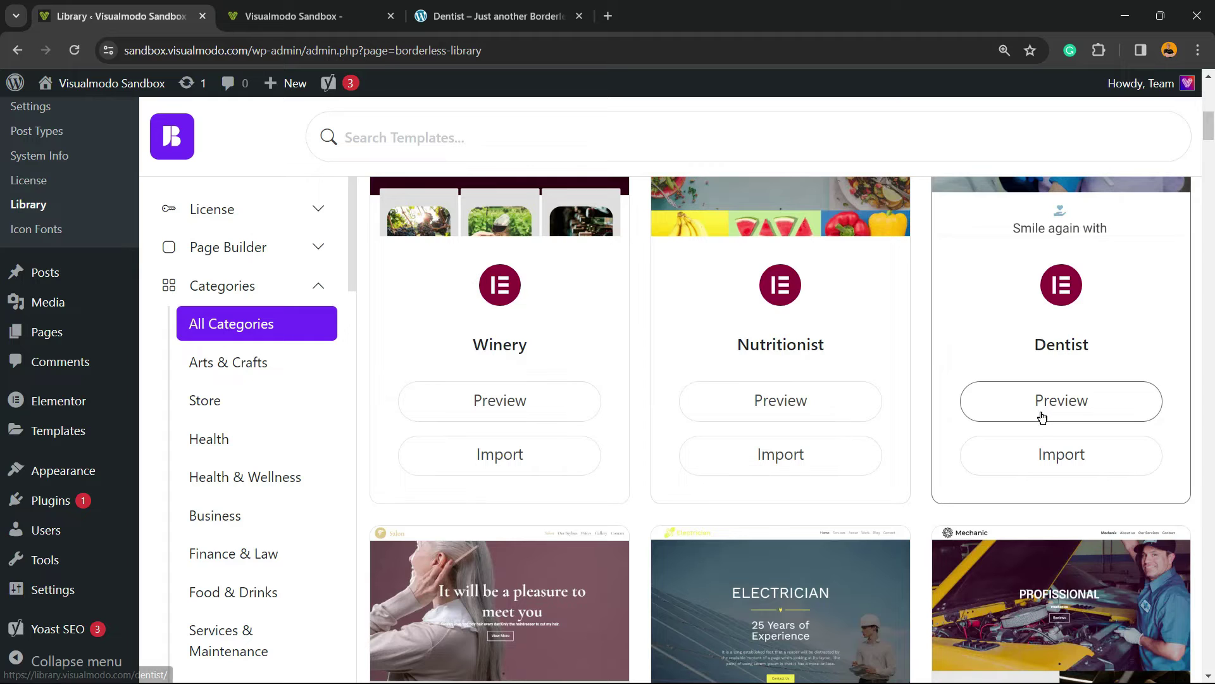
pyautogui.scroll(3, 1034, 291)
pyautogui.scroll(-3, 1023, 294)
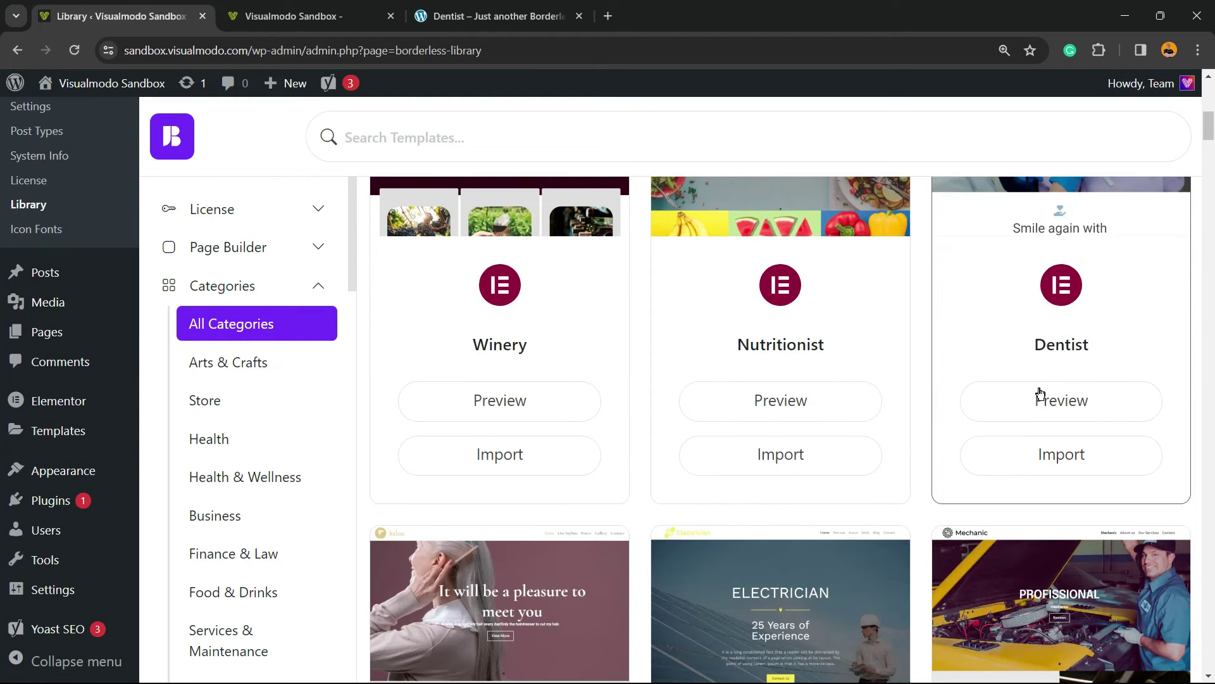
pyautogui.click(498, 16)
pyautogui.click(292, 15)
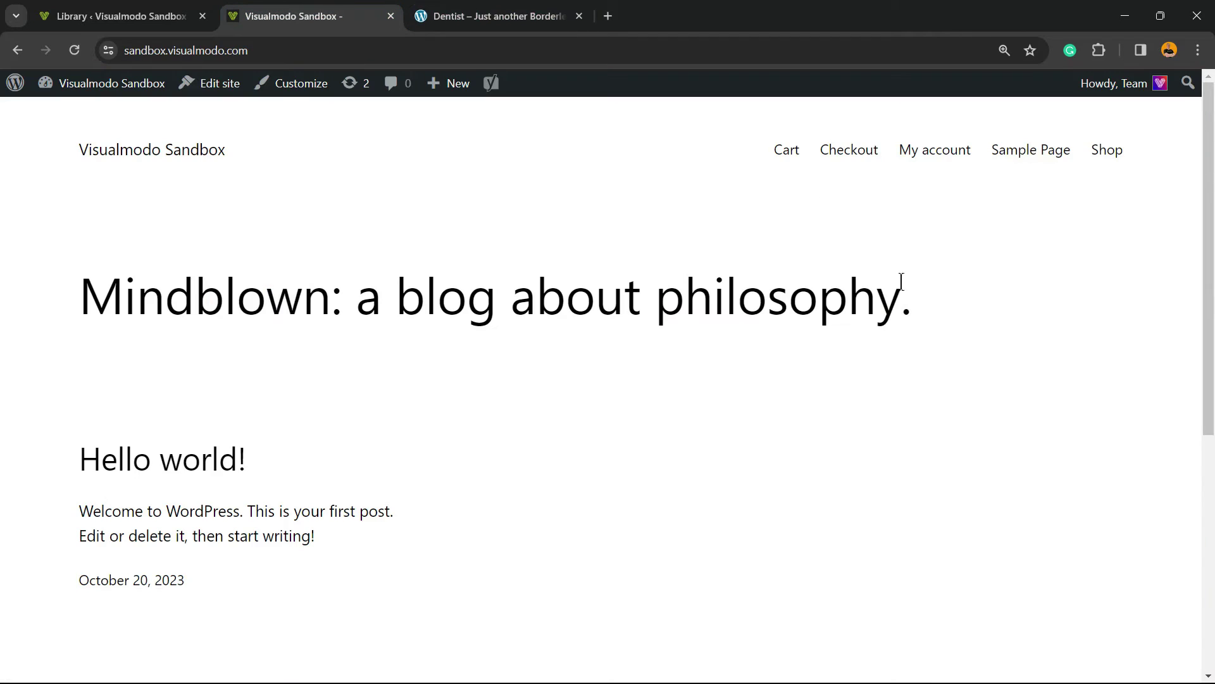
pyautogui.hotkey('ctrl', 'shift', 'Tab')
pyautogui.click(366, 20)
pyautogui.hotkey('ctrl', 'shift', 'Tab')
# Step: Import the Dentist template from the Borderless Library
pyautogui.scroll(-2, 1073, 433)
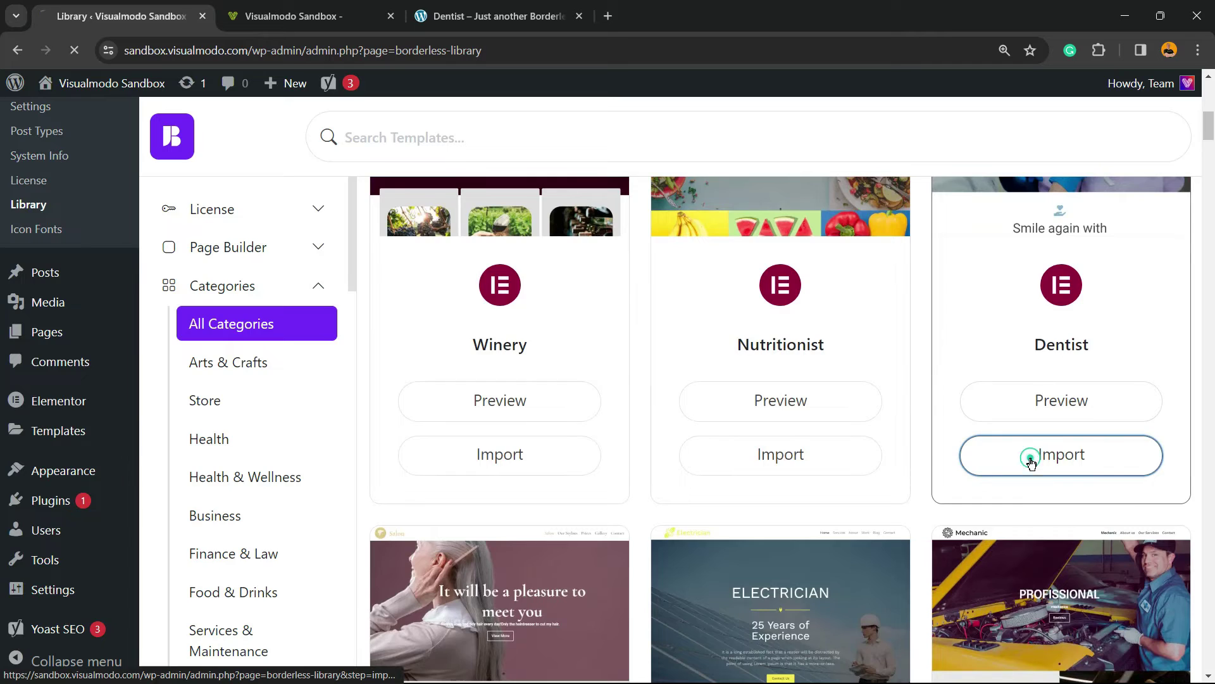
pyautogui.scroll(-3, 460, 294)
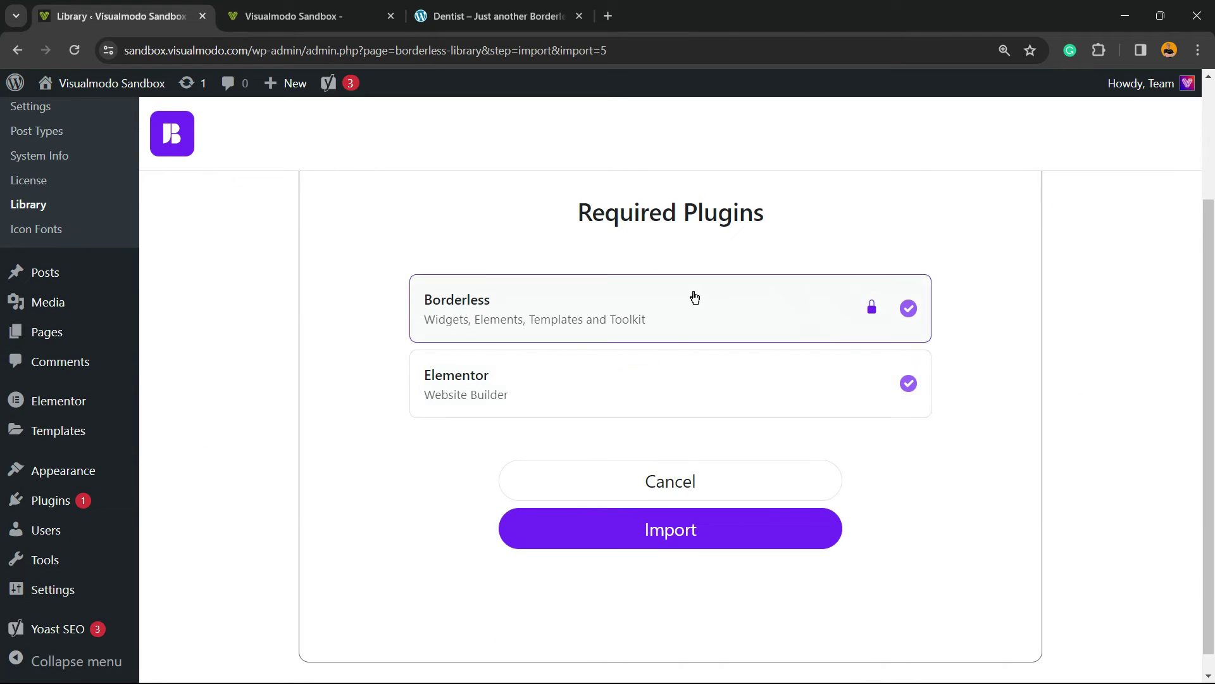
pyautogui.click(650, 530)
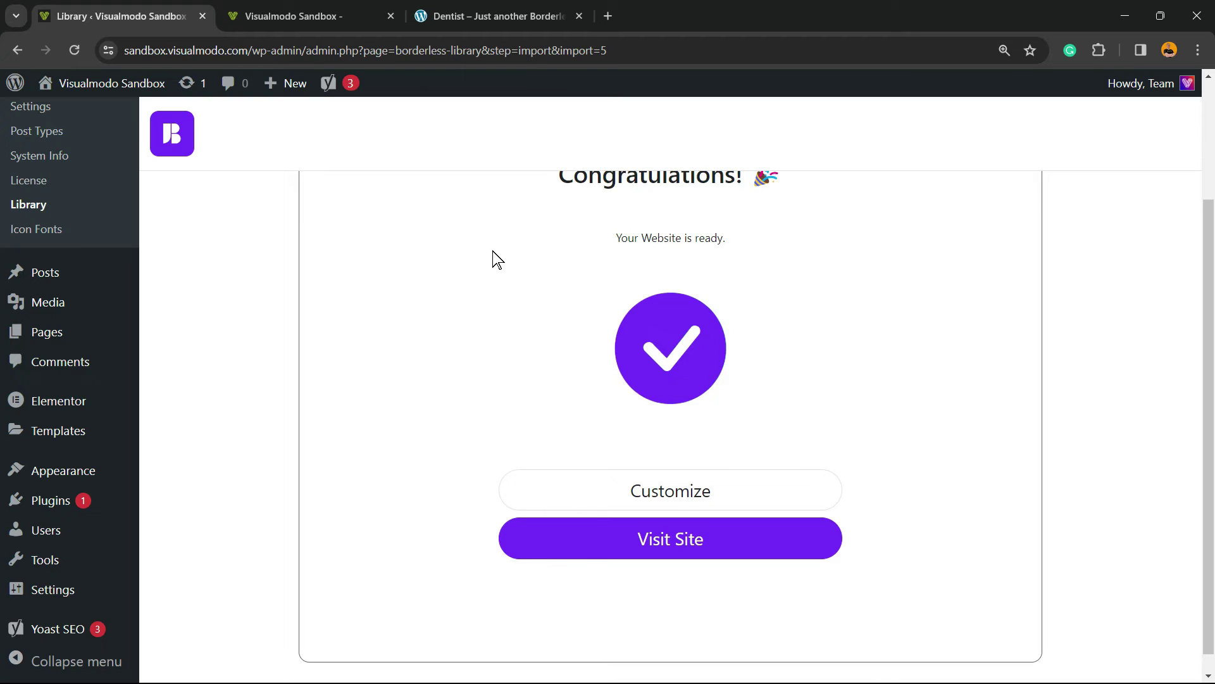
# Step: Visit the newly built Dentist site after the import finishes
pyautogui.scroll(3, 525, 259)
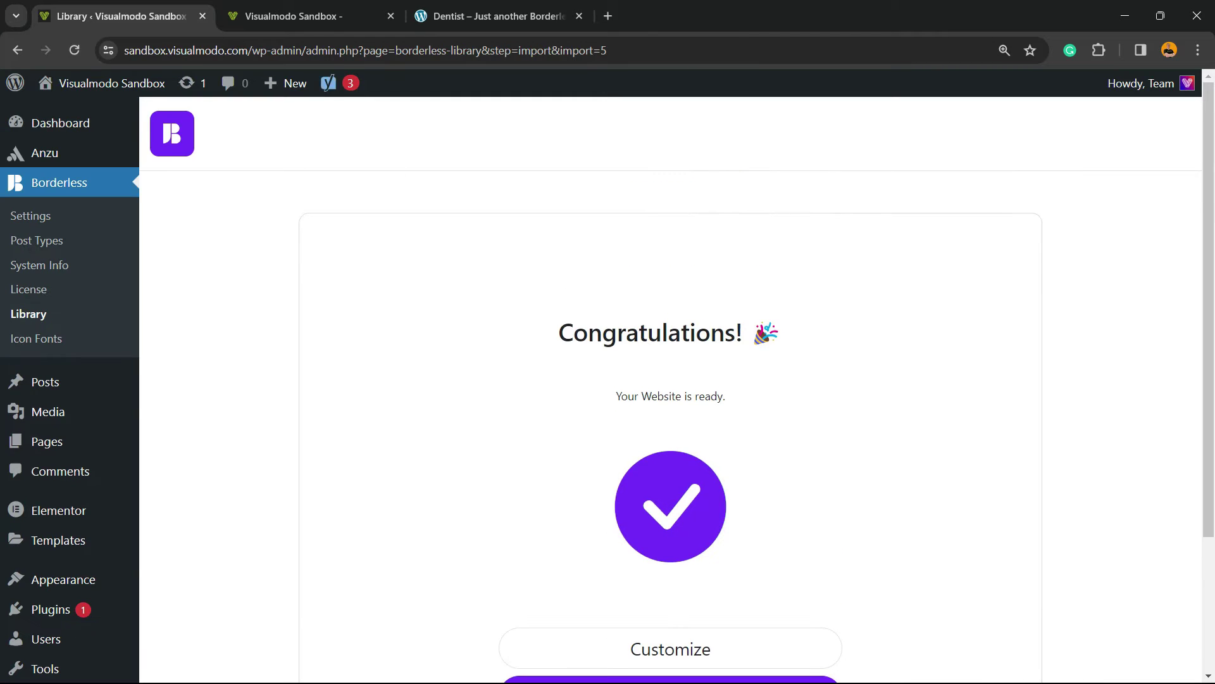
pyautogui.click(313, 18)
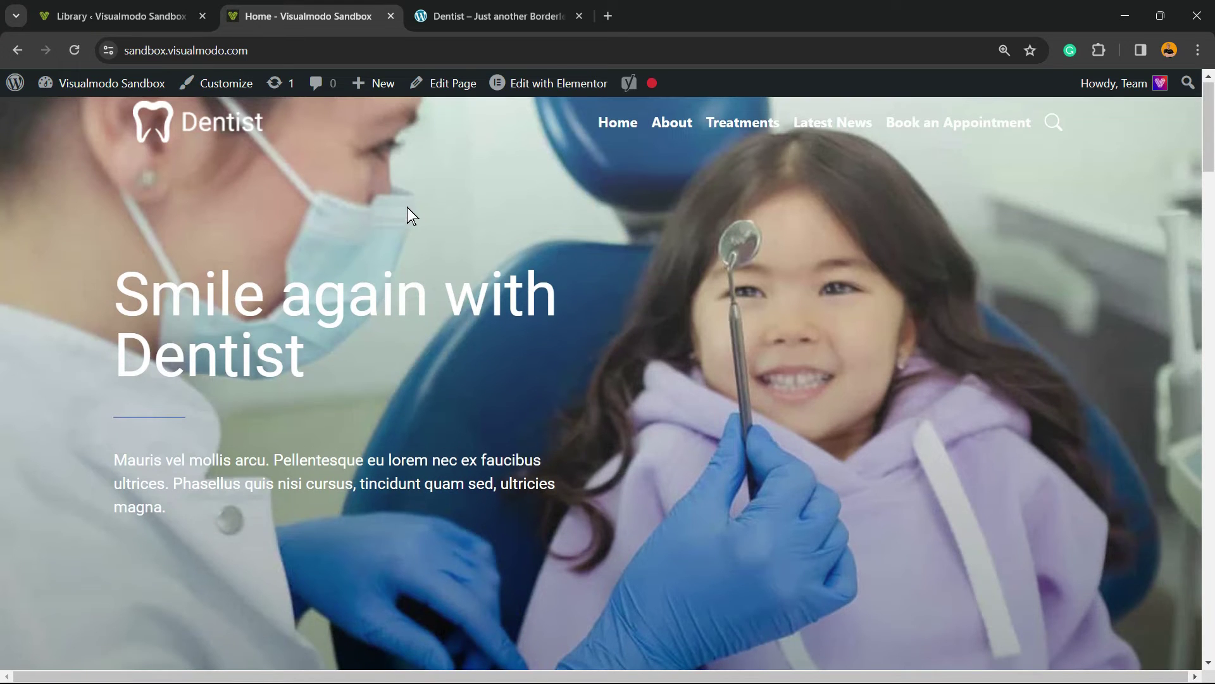
pyautogui.scroll(-20, 407, 207)
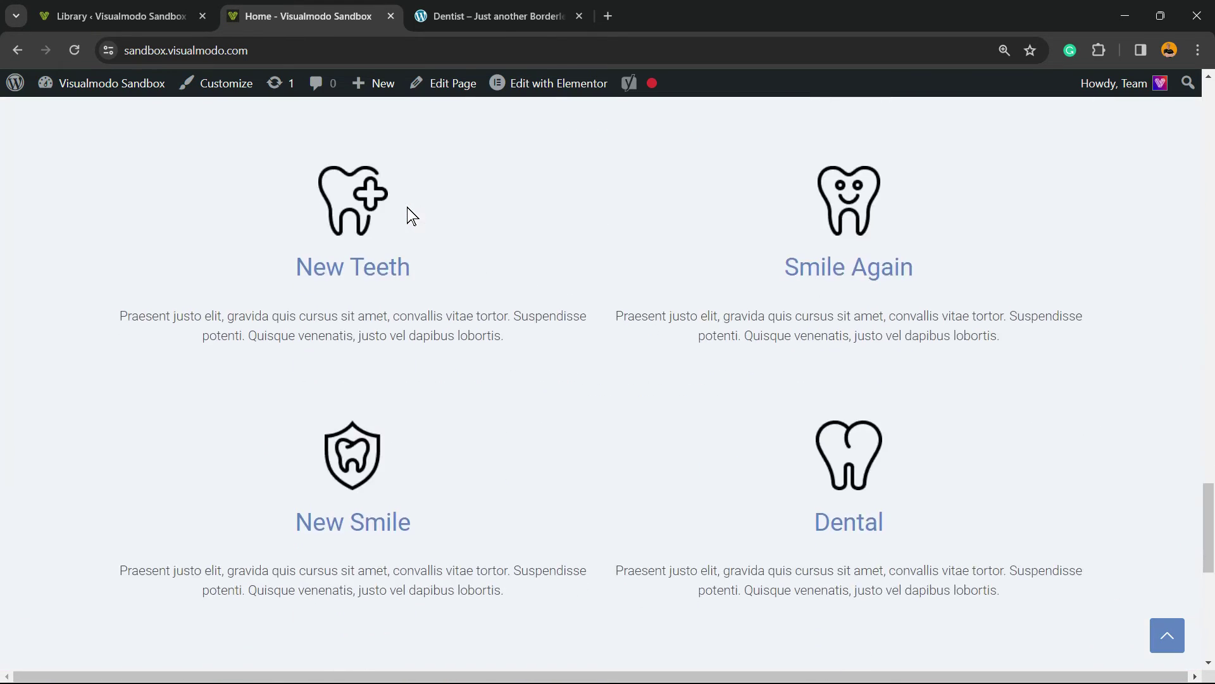
pyautogui.scroll(-5, 407, 207)
pyautogui.scroll(5, 405, 206)
pyautogui.scroll(-3, 405, 210)
pyautogui.scroll(10, 403, 214)
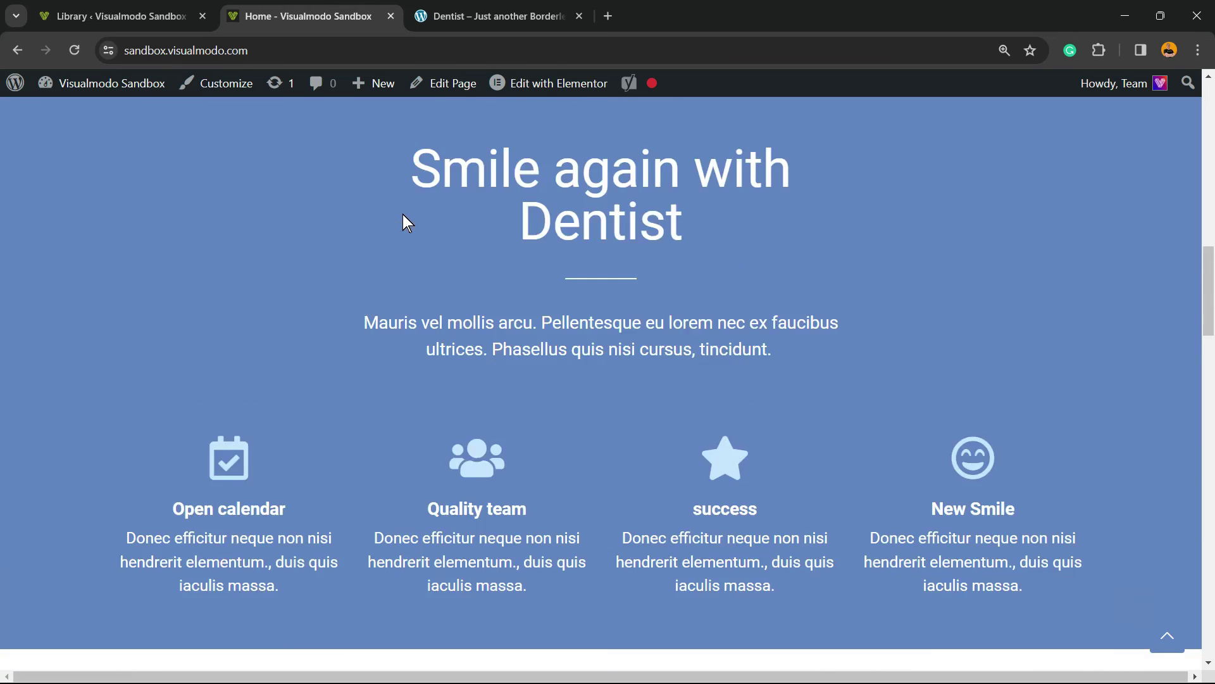
pyautogui.scroll(10, 401, 216)
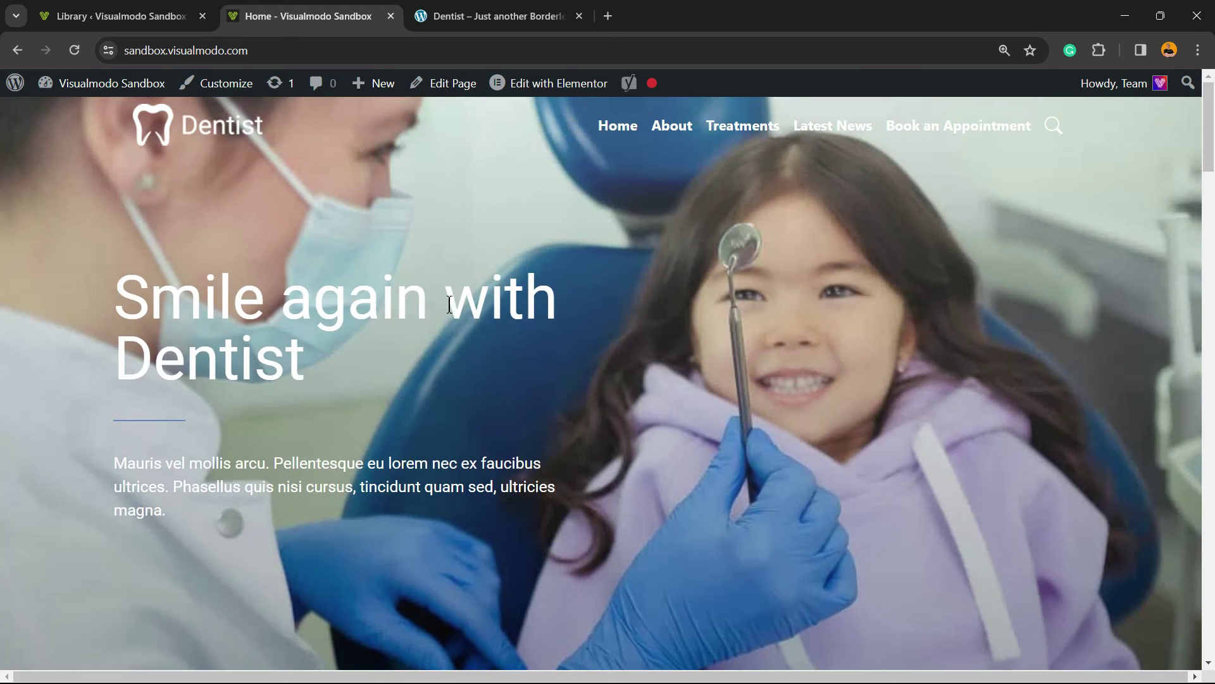
pyautogui.tripleClick(295, 337)
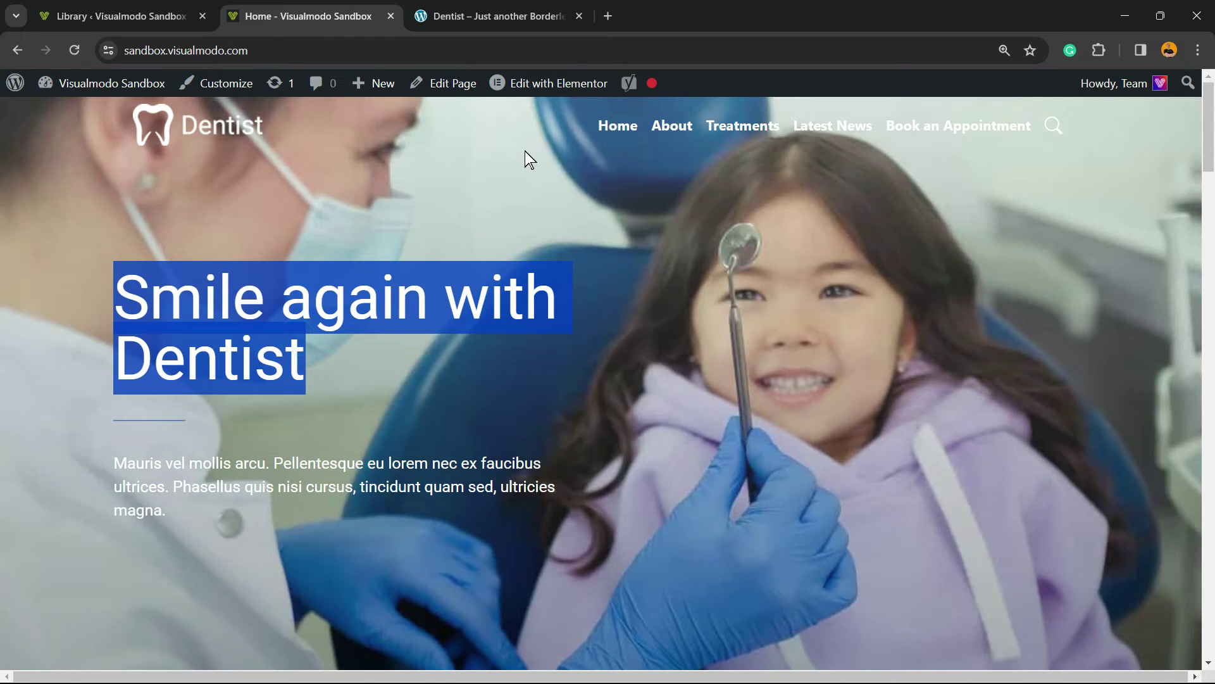
pyautogui.moveTo(547, 89)
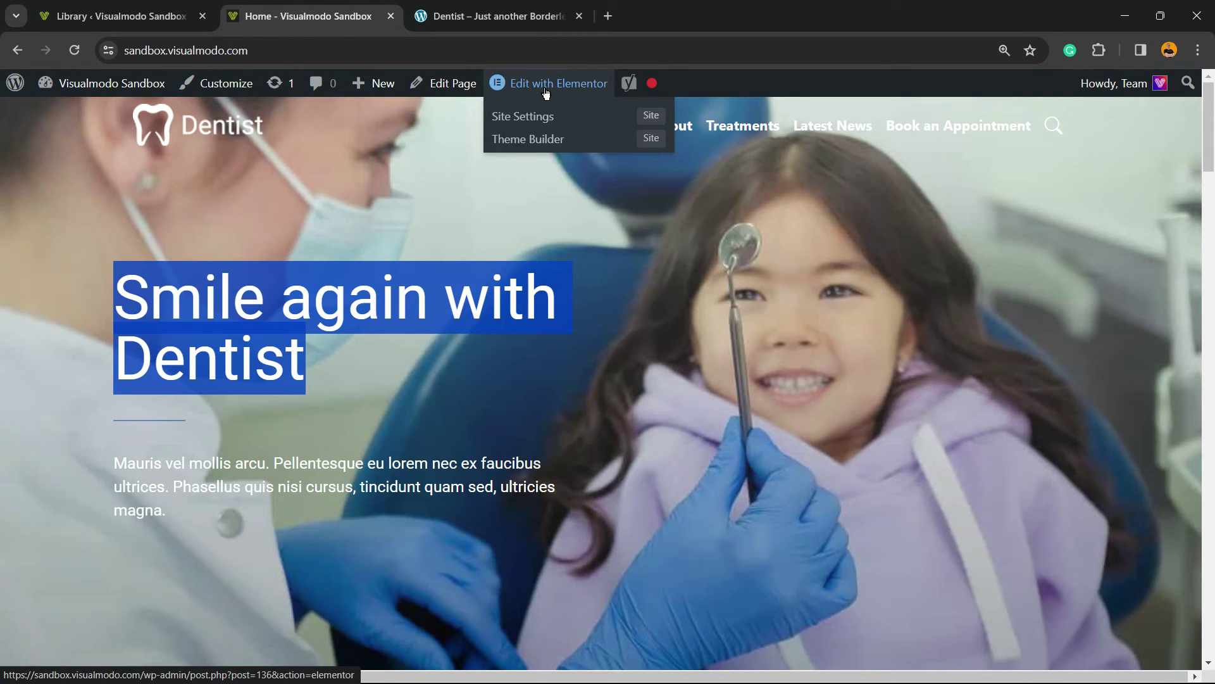
pyautogui.click(545, 88)
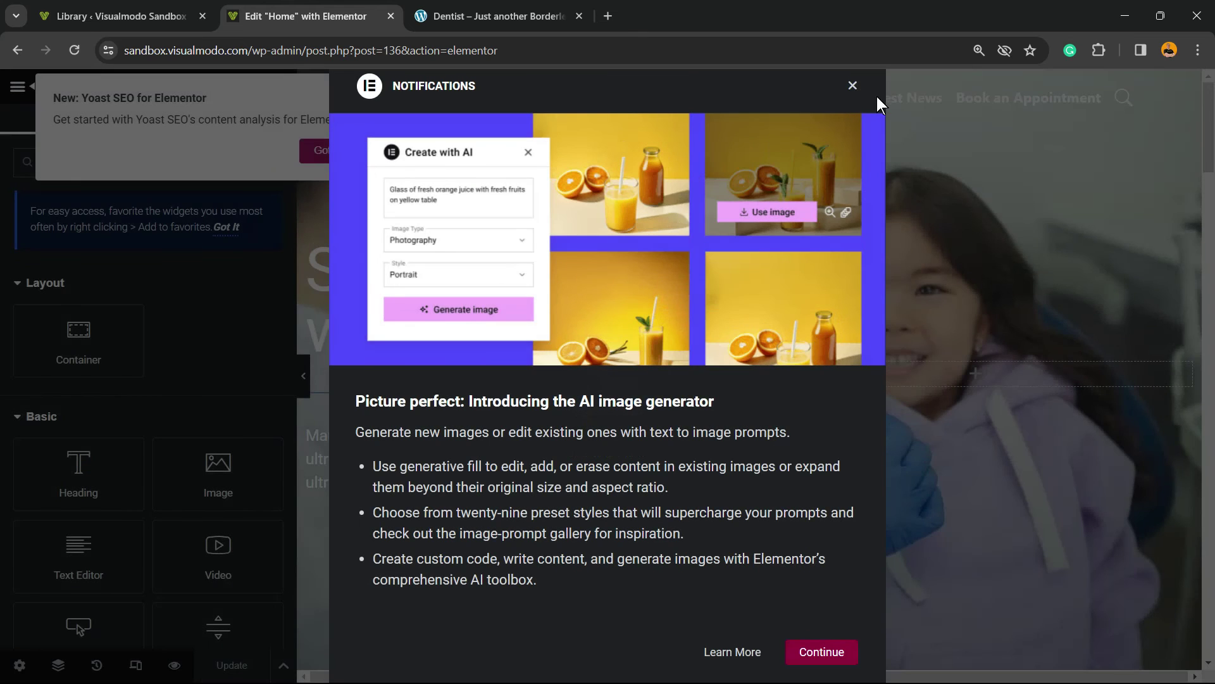
# Step: Dismiss the AI image and Yoast notices and select the hero heading and paragraph widgets
pyautogui.click(853, 87)
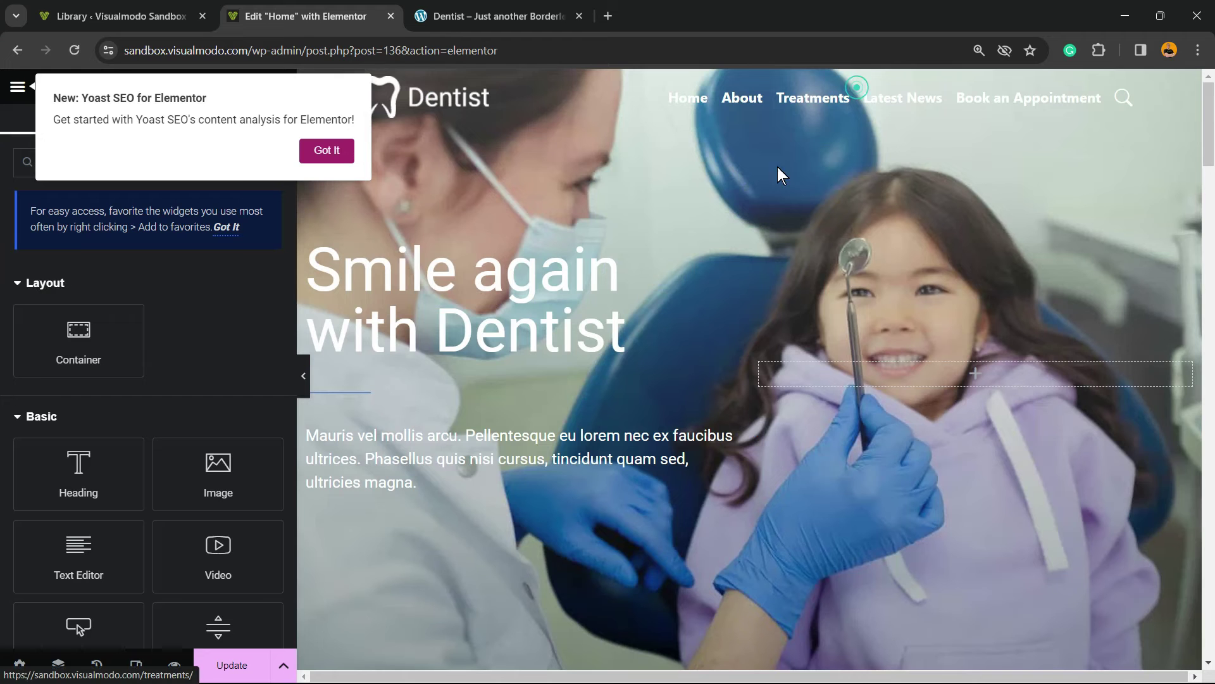
pyautogui.click(446, 313)
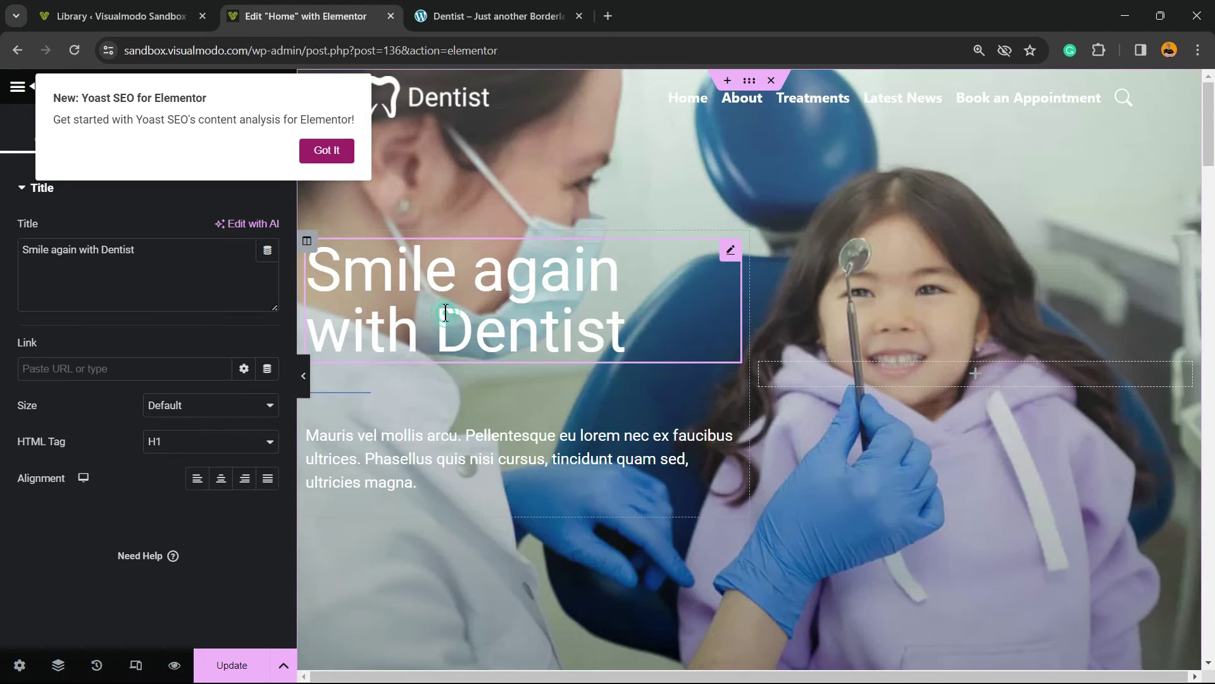
pyautogui.tripleClick(173, 257)
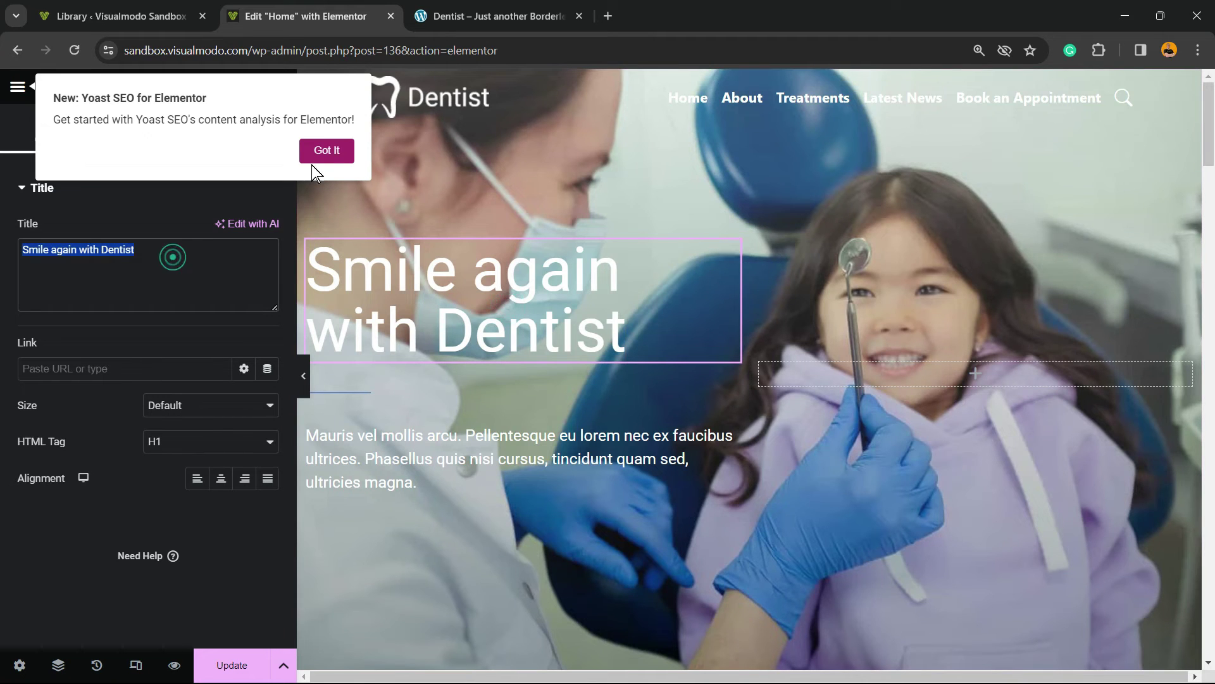
pyautogui.tripleClick(467, 451)
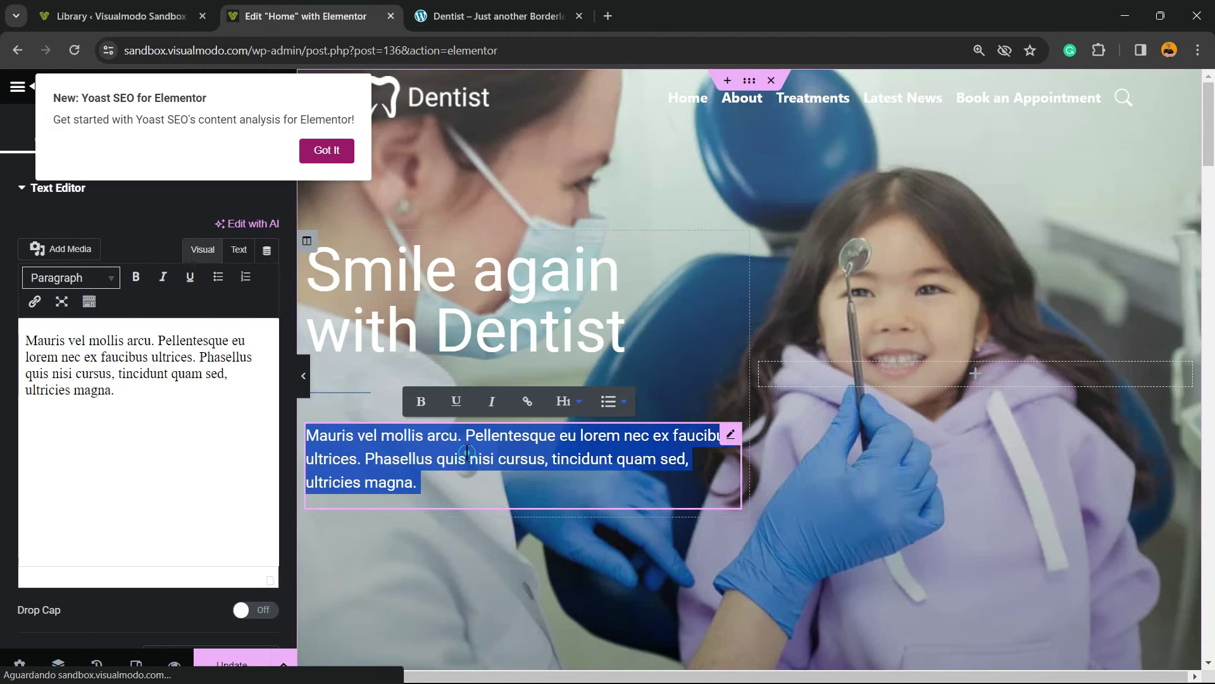
pyautogui.click(324, 151)
pyautogui.scroll(-5, 507, 351)
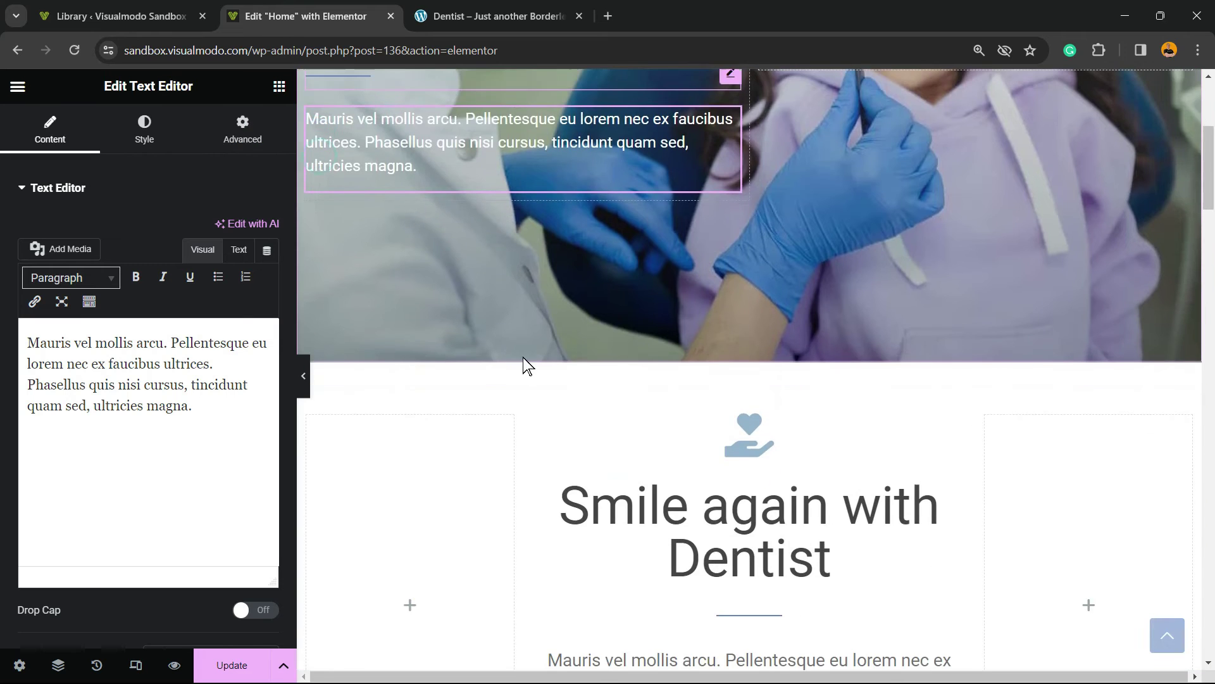
pyautogui.scroll(-2, 506, 350)
# Step: Replace the hand-heart icon above the hero heading with the Hamsa icon
pyautogui.click(747, 272)
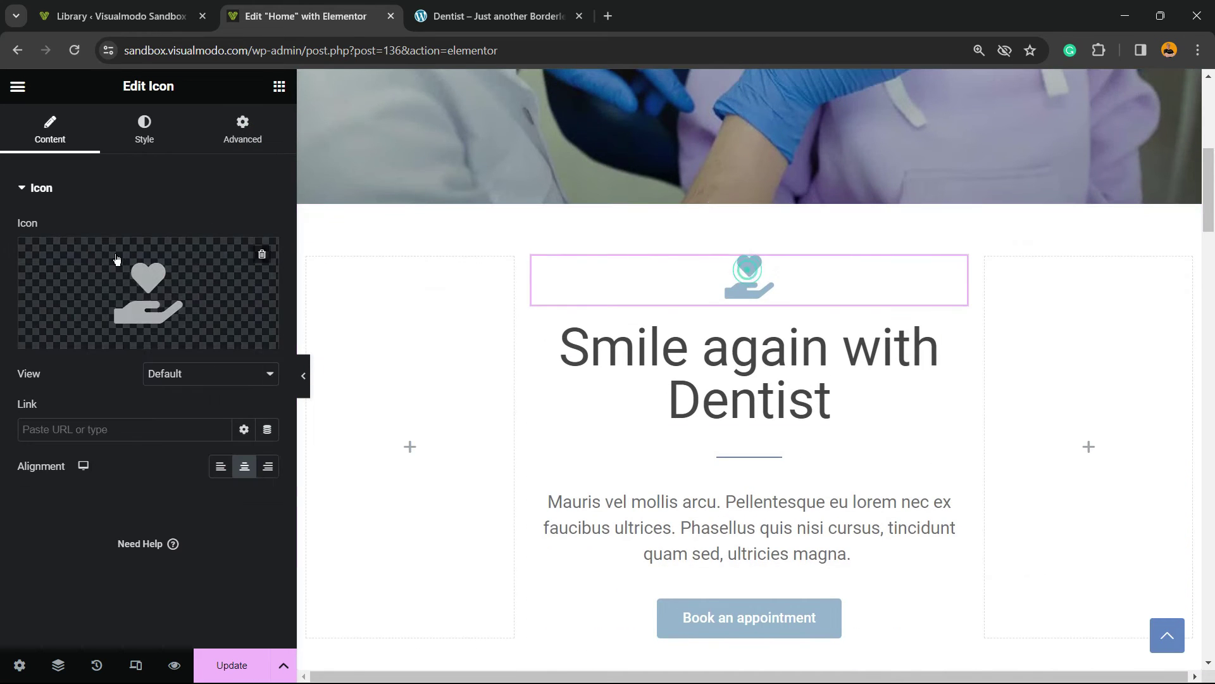
pyautogui.click(136, 288)
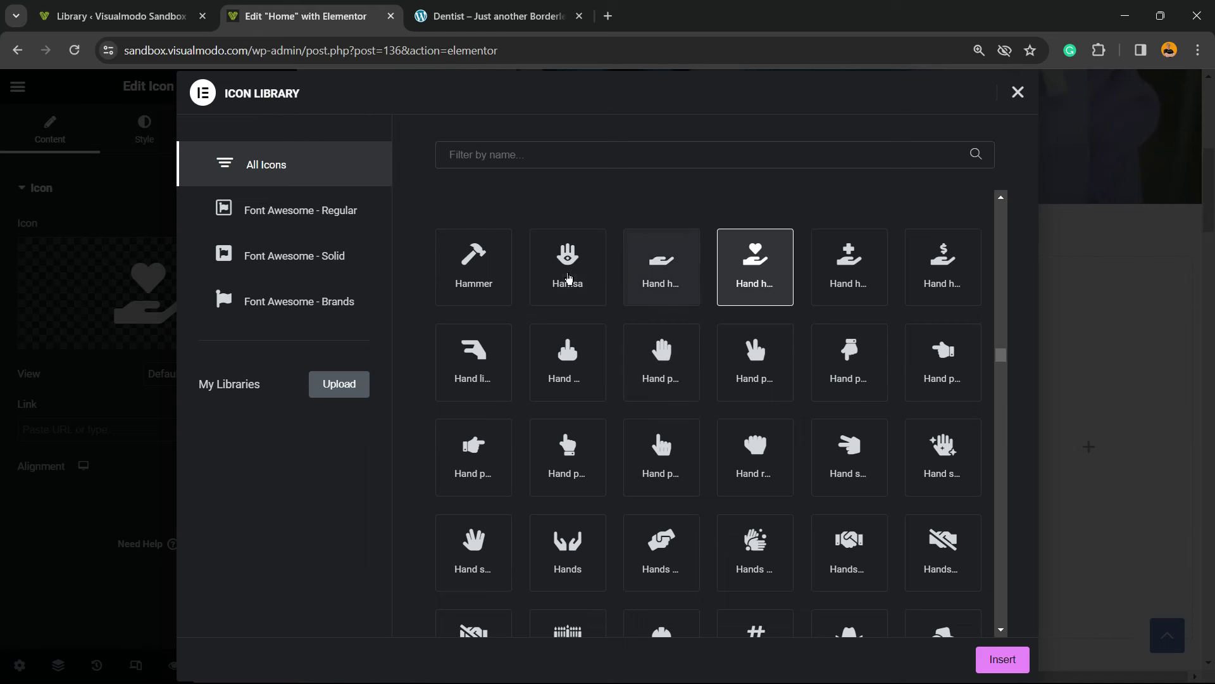
pyautogui.click(594, 267)
pyautogui.click(1003, 659)
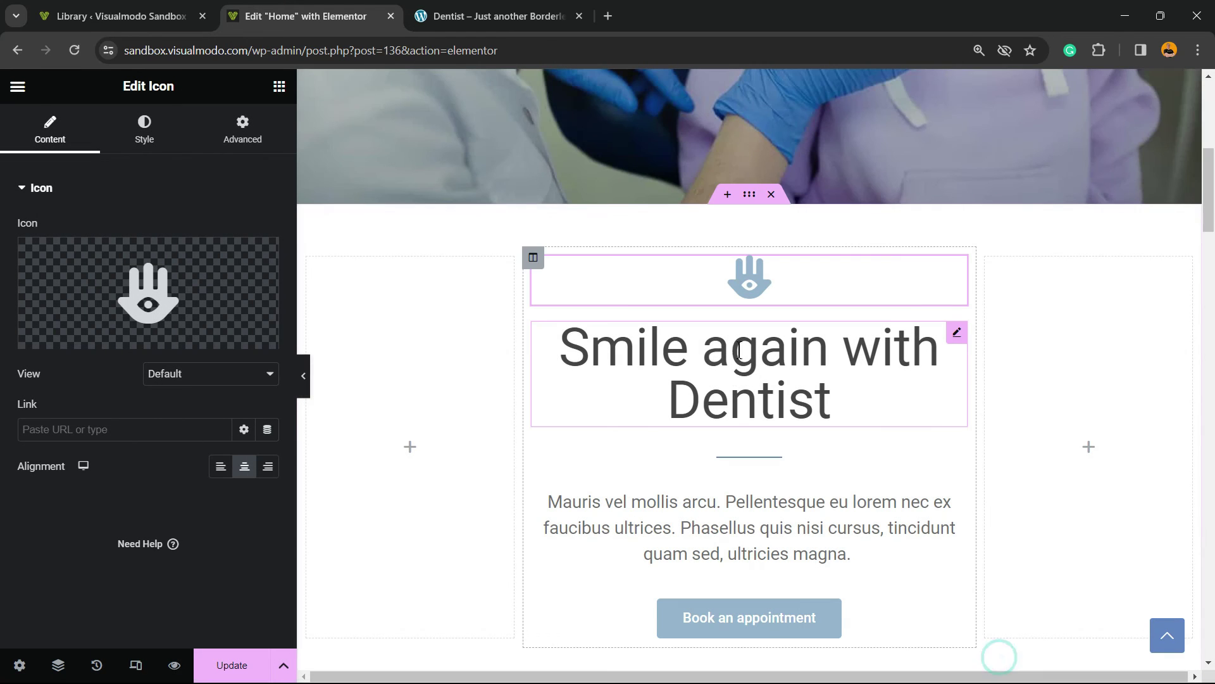
# Step: Review the edited Dentist homepage and save it with Update
pyautogui.scroll(-4, 725, 443)
pyautogui.scroll(-20, 725, 443)
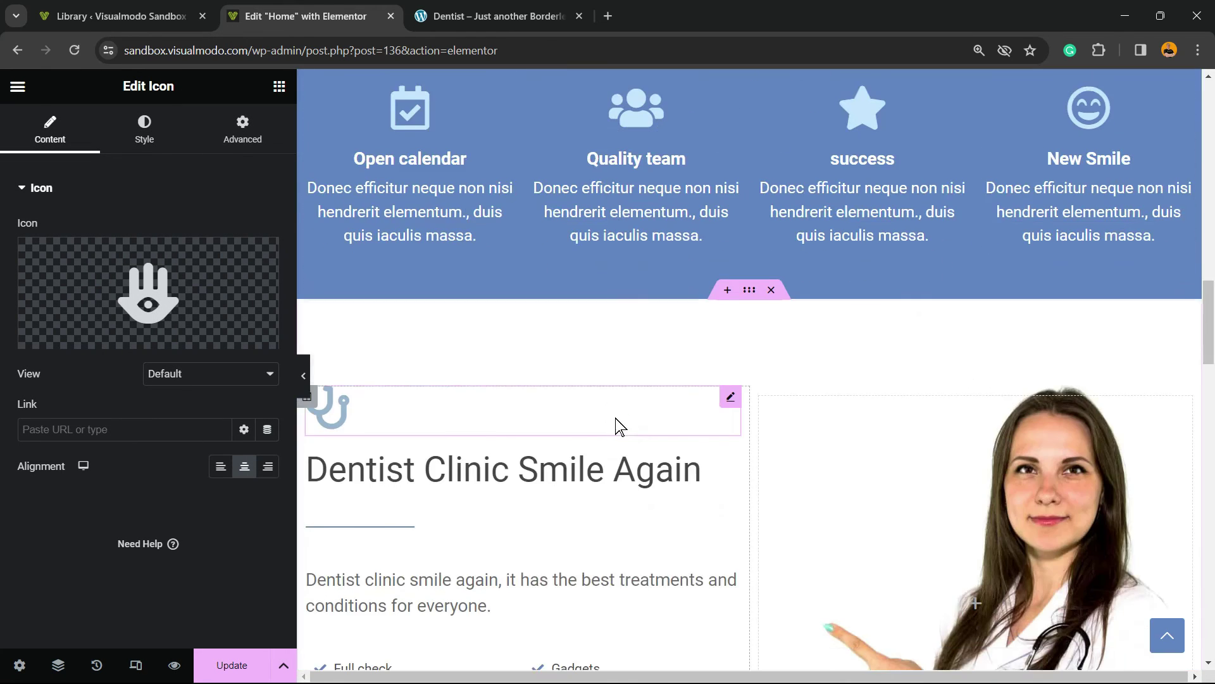
pyautogui.scroll(-3, 602, 410)
pyautogui.scroll(20, 605, 415)
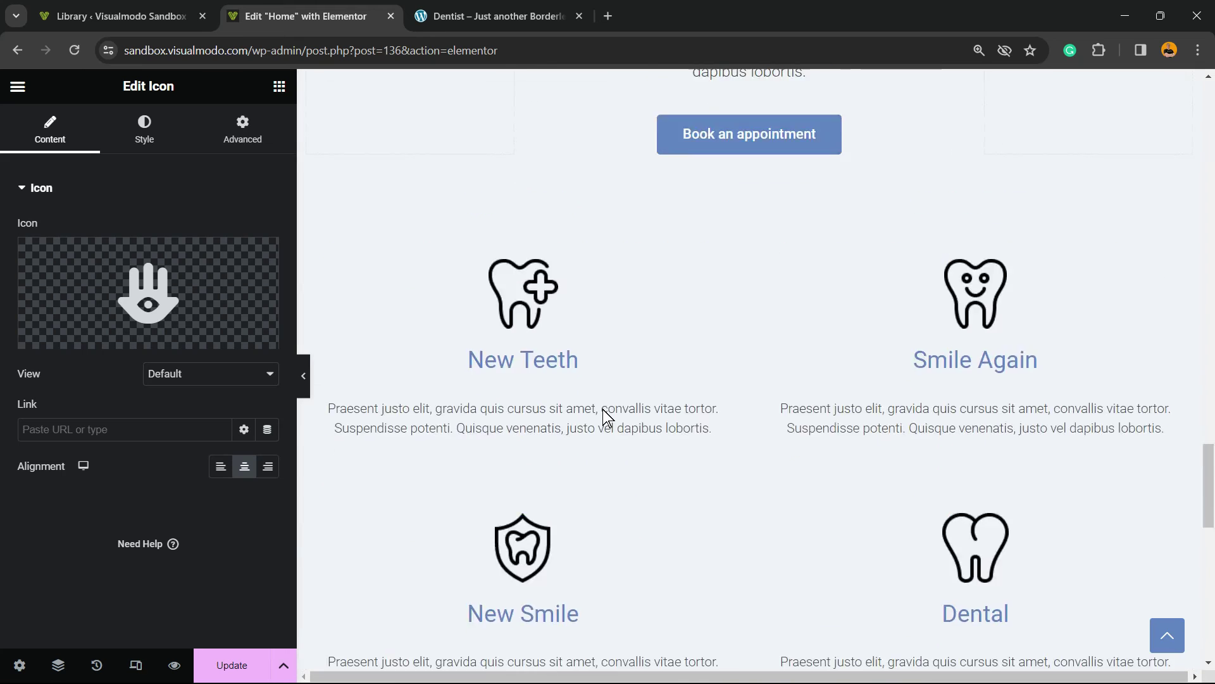
pyautogui.scroll(1, 588, 407)
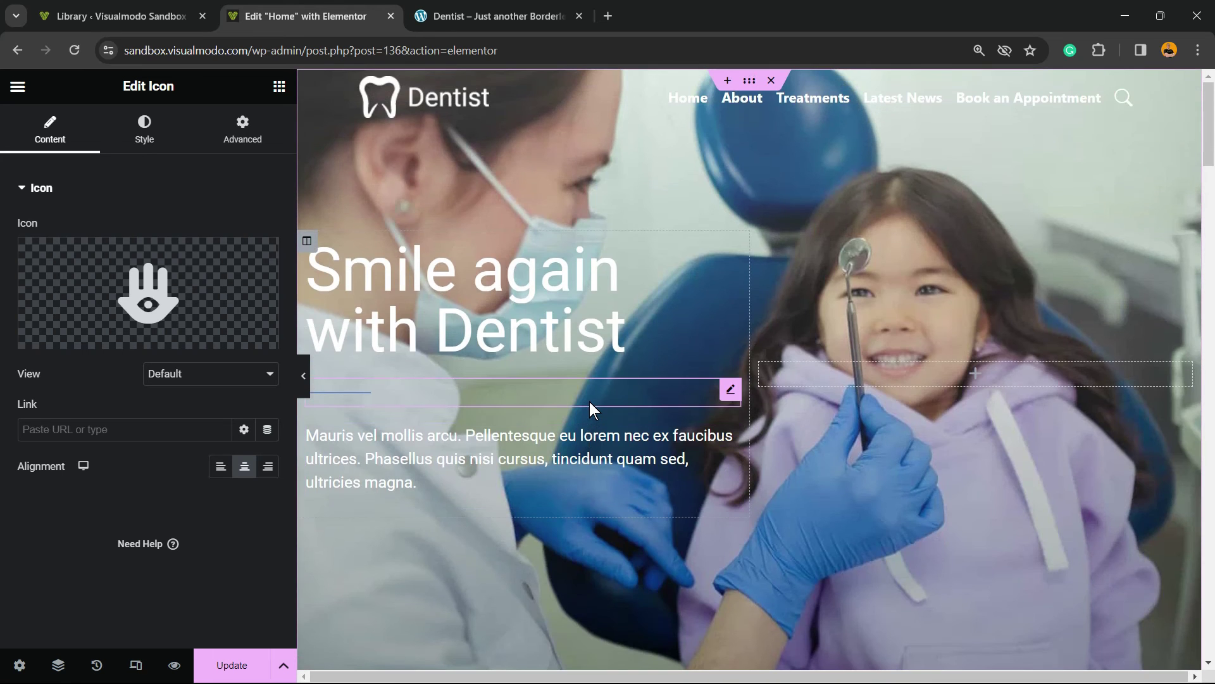
pyautogui.scroll(-3, 588, 402)
pyautogui.scroll(3, 584, 405)
pyautogui.scroll(-12, 626, 379)
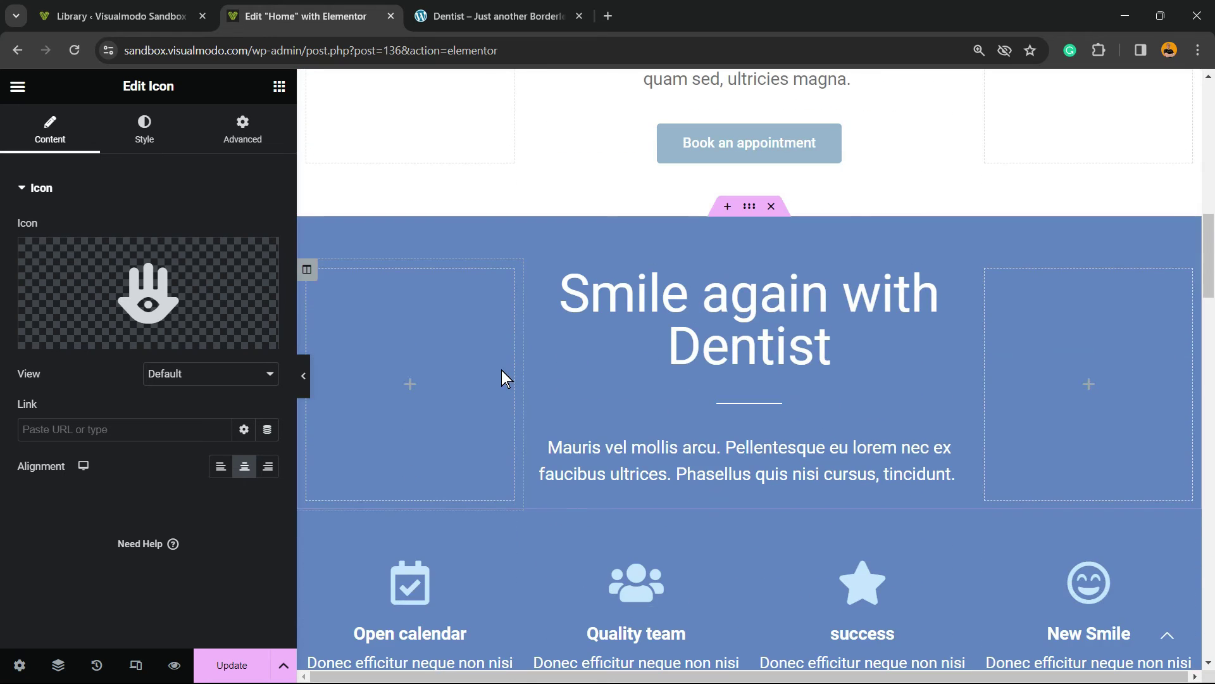
pyautogui.scroll(12, 498, 371)
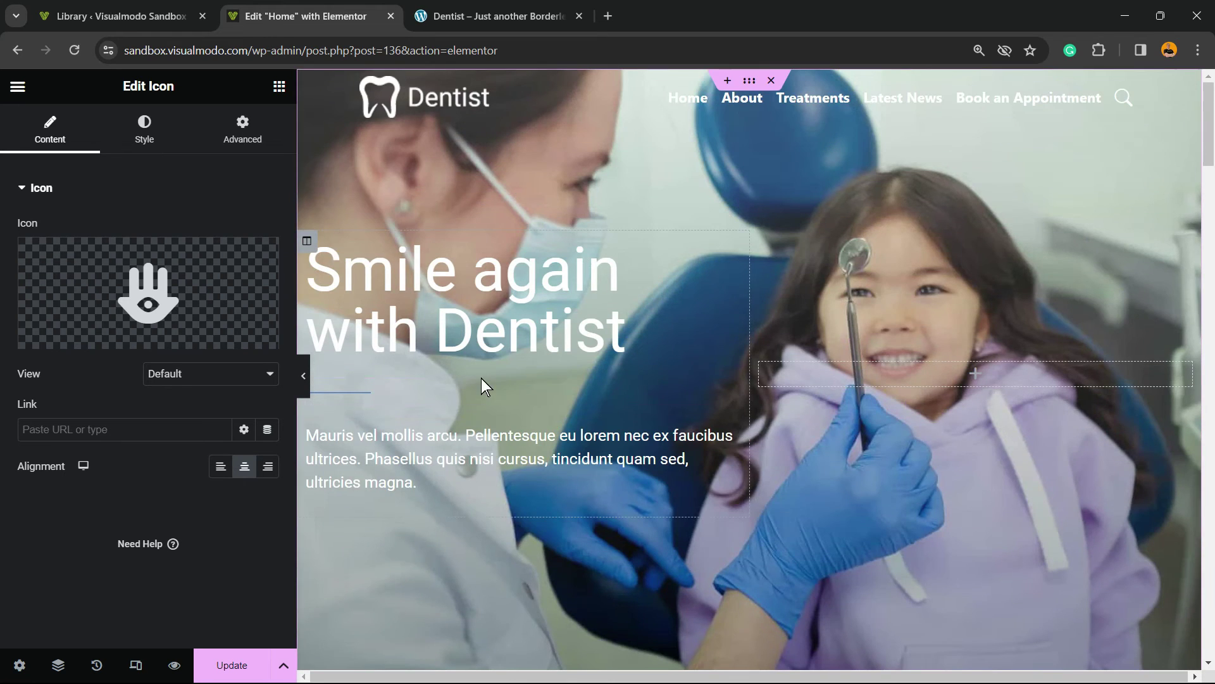
pyautogui.click(239, 670)
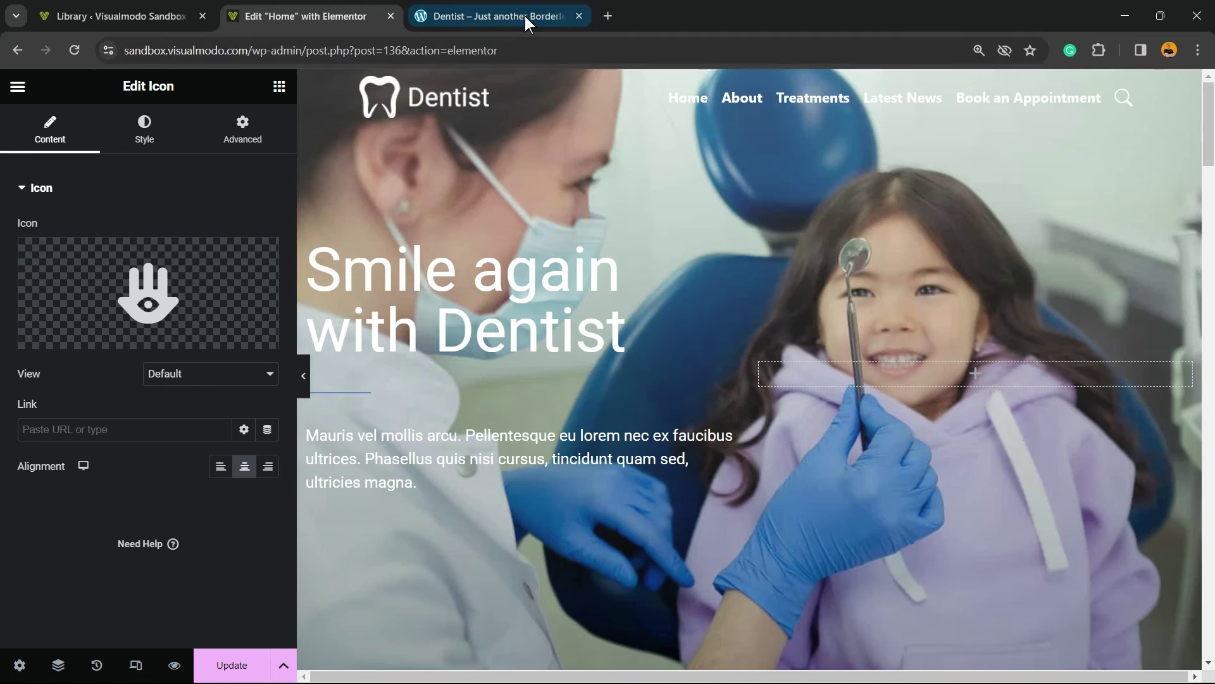
# Step: Load the Borderless plugin page and the Anzu theme page in two new tabs
pyautogui.click(608, 15)
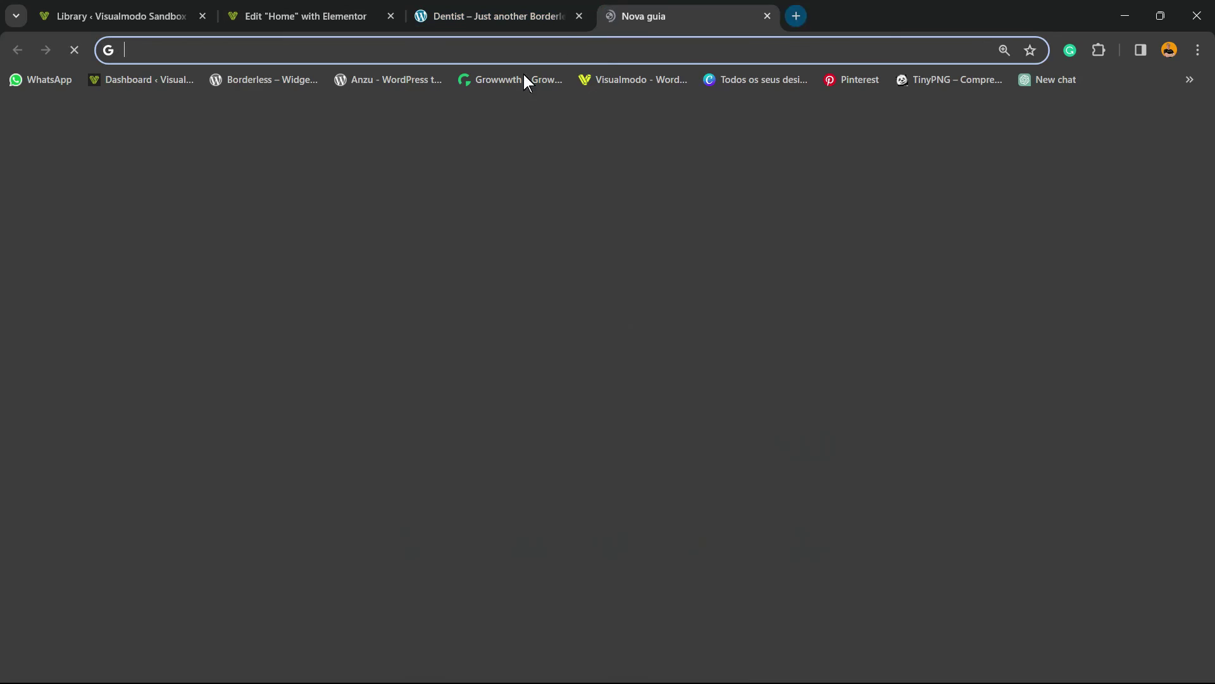
pyautogui.click(268, 79)
pyautogui.click(797, 15)
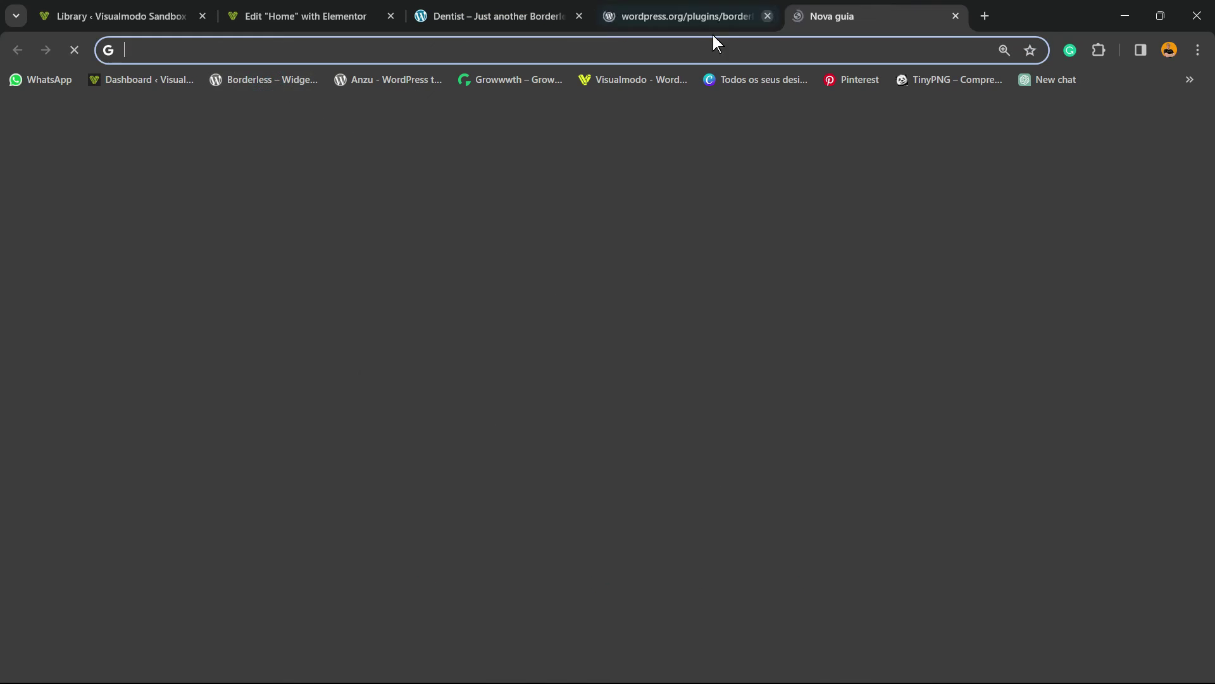
pyautogui.click(405, 79)
# Step: Check the Dentist site, Borderless and Anzu tabs, then load Growwwth in a new tab
pyautogui.click(494, 15)
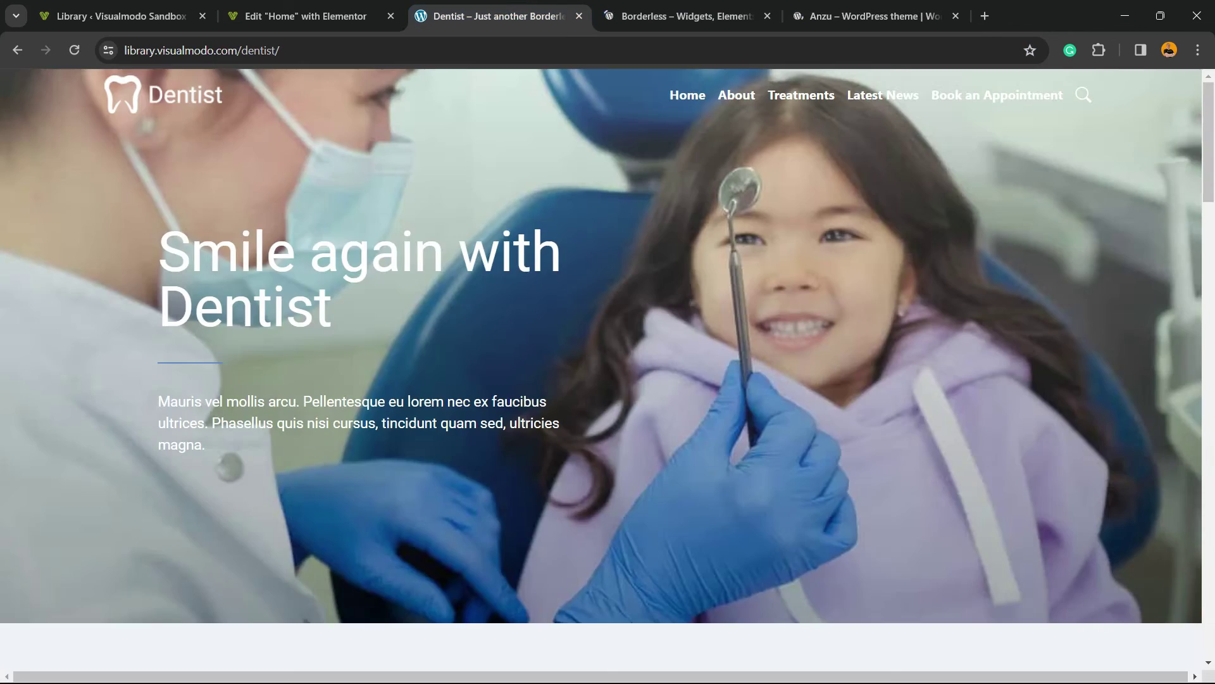
pyautogui.hotkey('ctrl', 'Tab')
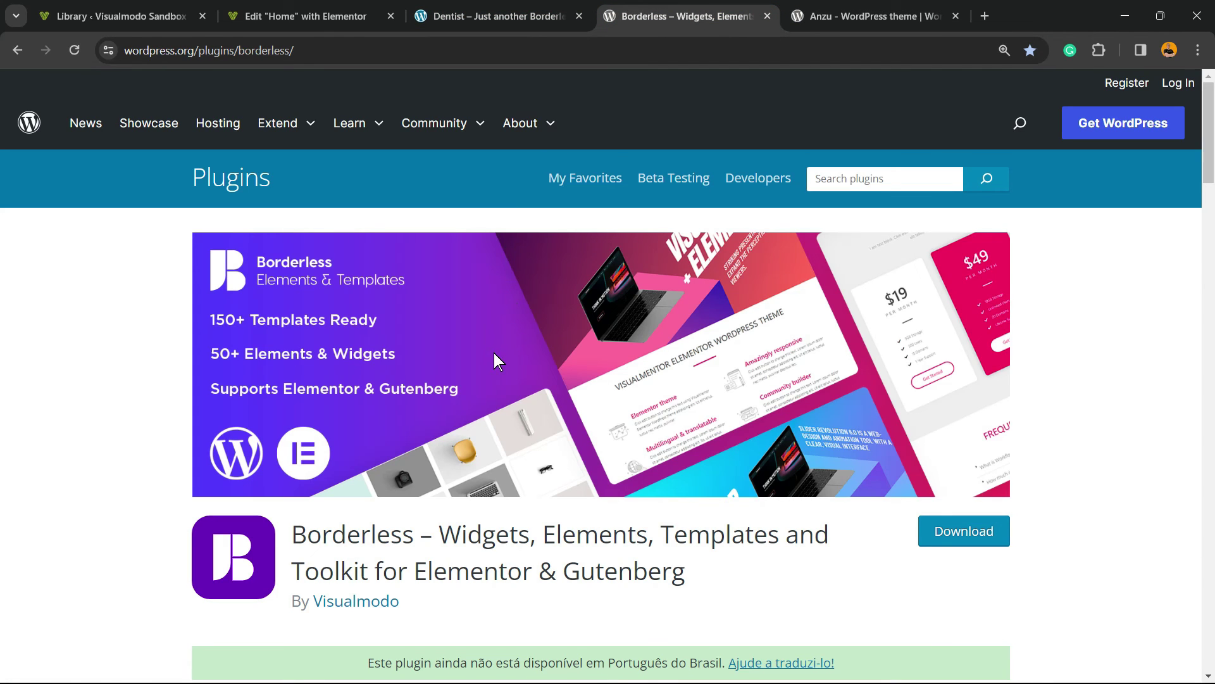
pyautogui.hotkey('ctrl', 'Tab')
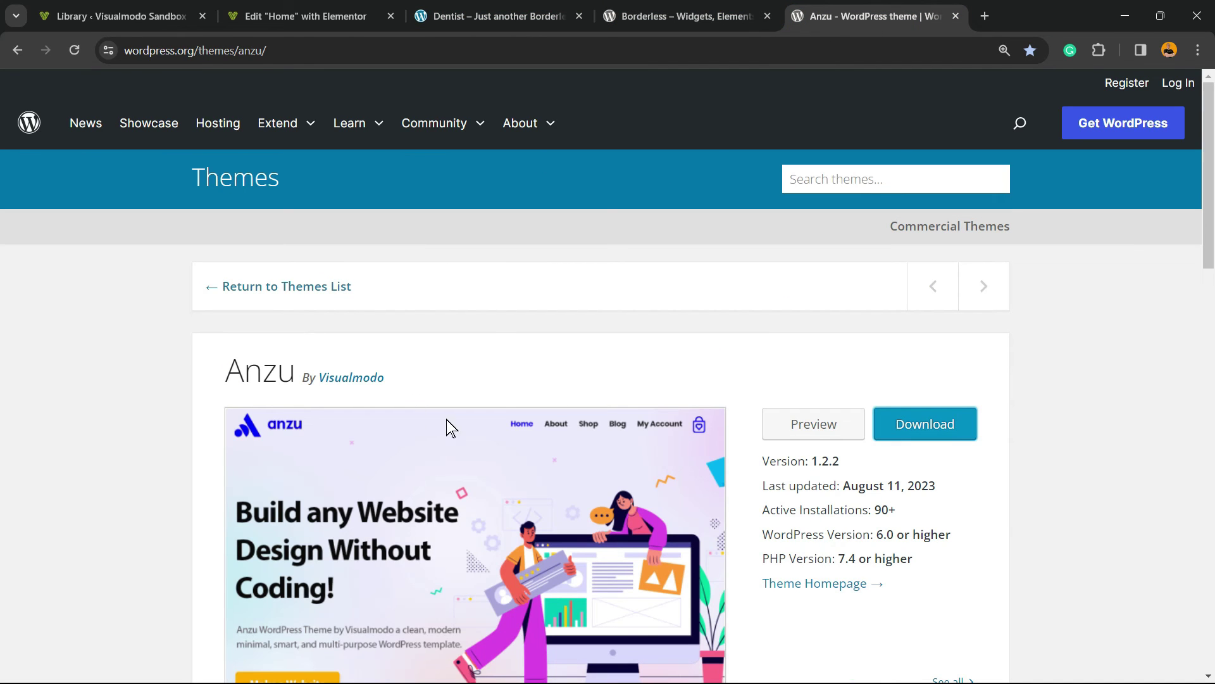
pyautogui.click(985, 16)
pyautogui.click(487, 83)
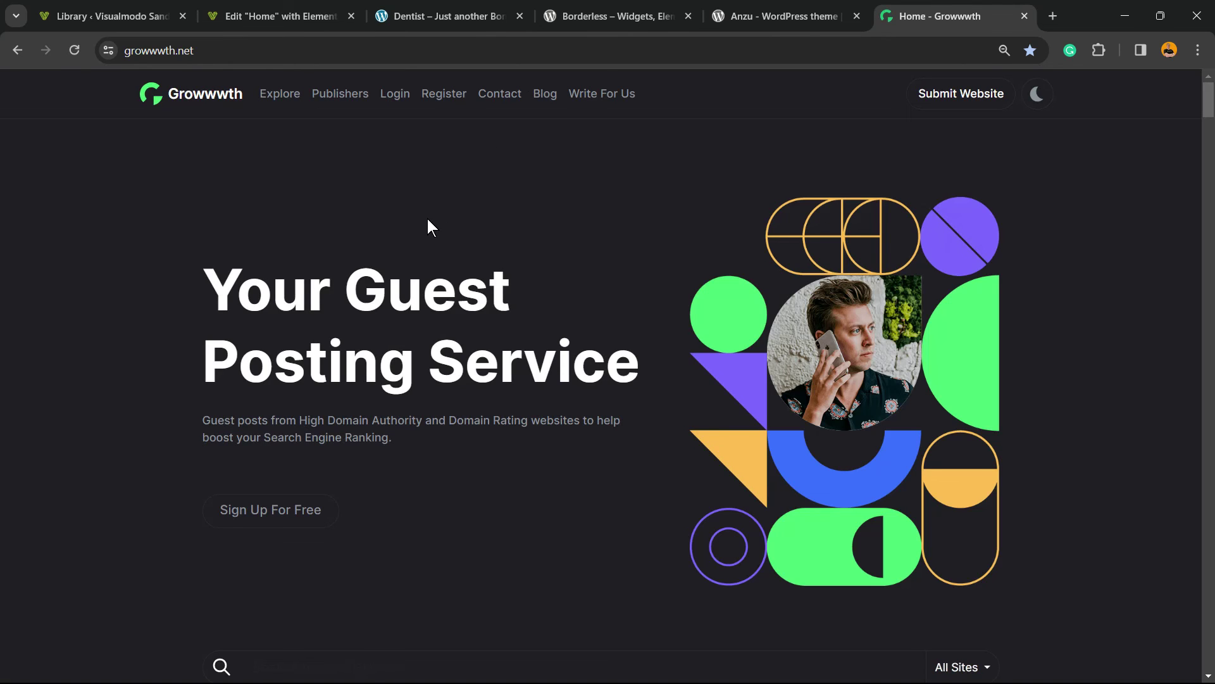
# Step: Skim Growwwth's 'Your Guest Posting Service' homepage, then load the Visualmodo homepage in a new tab
pyautogui.tripleClick(388, 326)
pyautogui.scroll(-15, 402, 307)
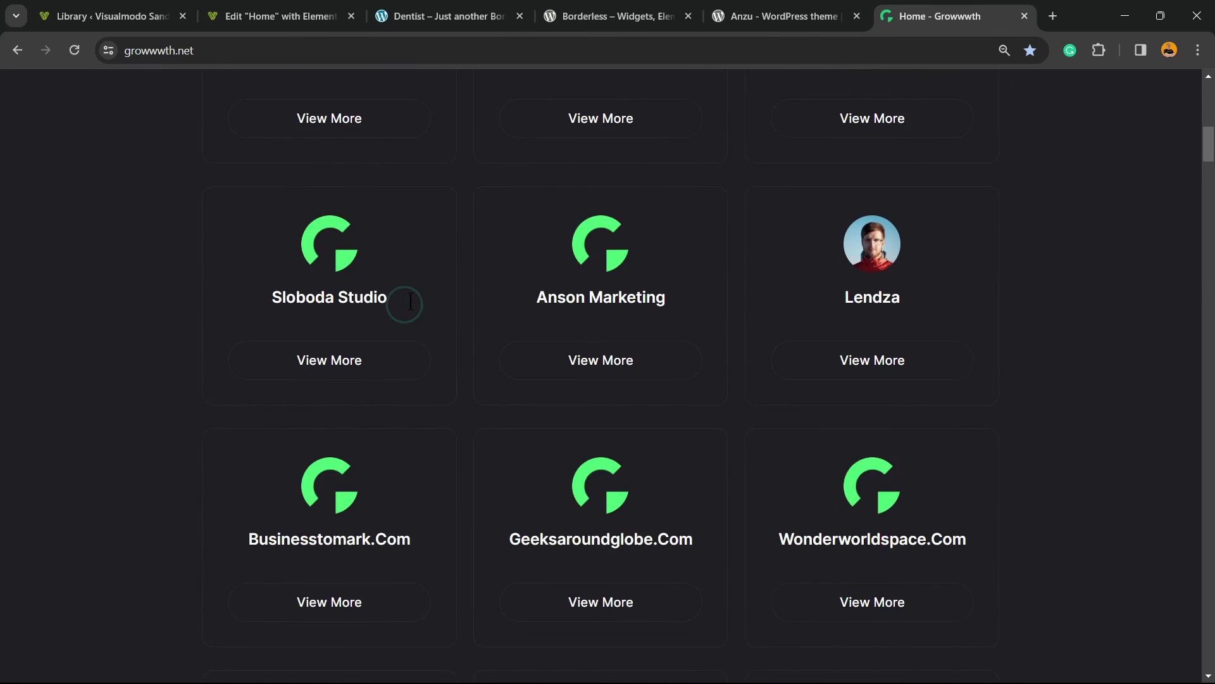
pyautogui.scroll(13, 402, 307)
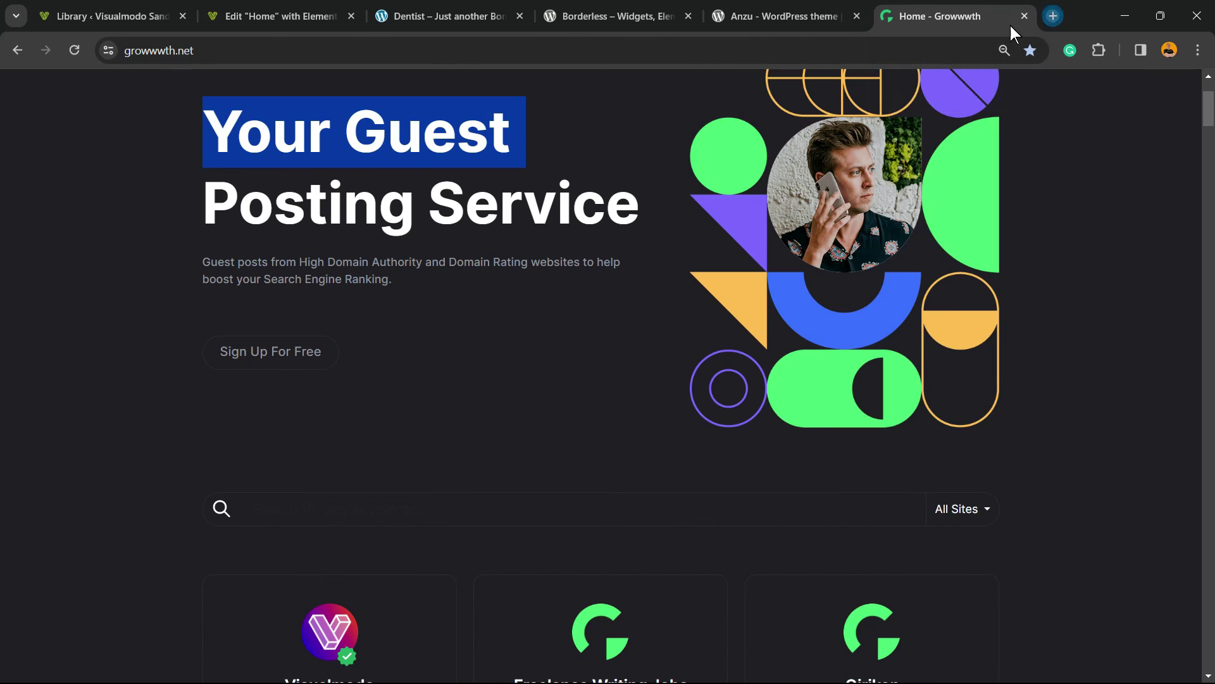
pyautogui.click(1051, 16)
pyautogui.click(620, 77)
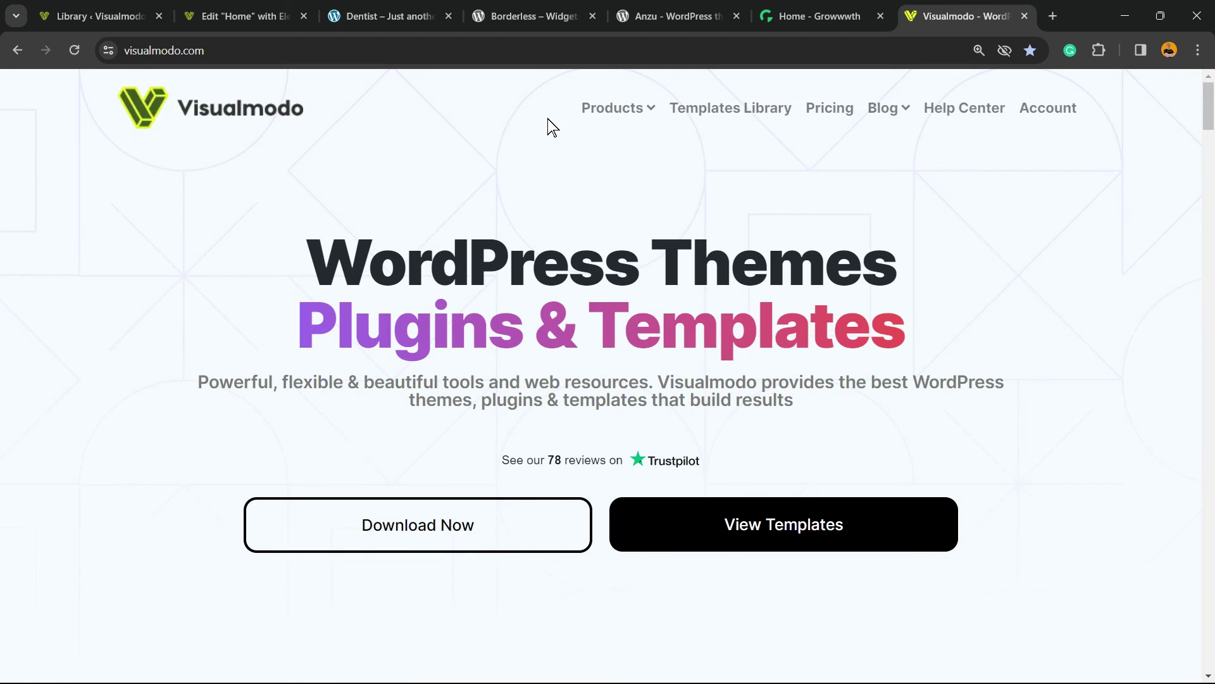
# Step: Browse Visualmodo's Templates Library, scrolling past templates like Pizzeria, Hospital, Spa and Hotel
pyautogui.click(734, 102)
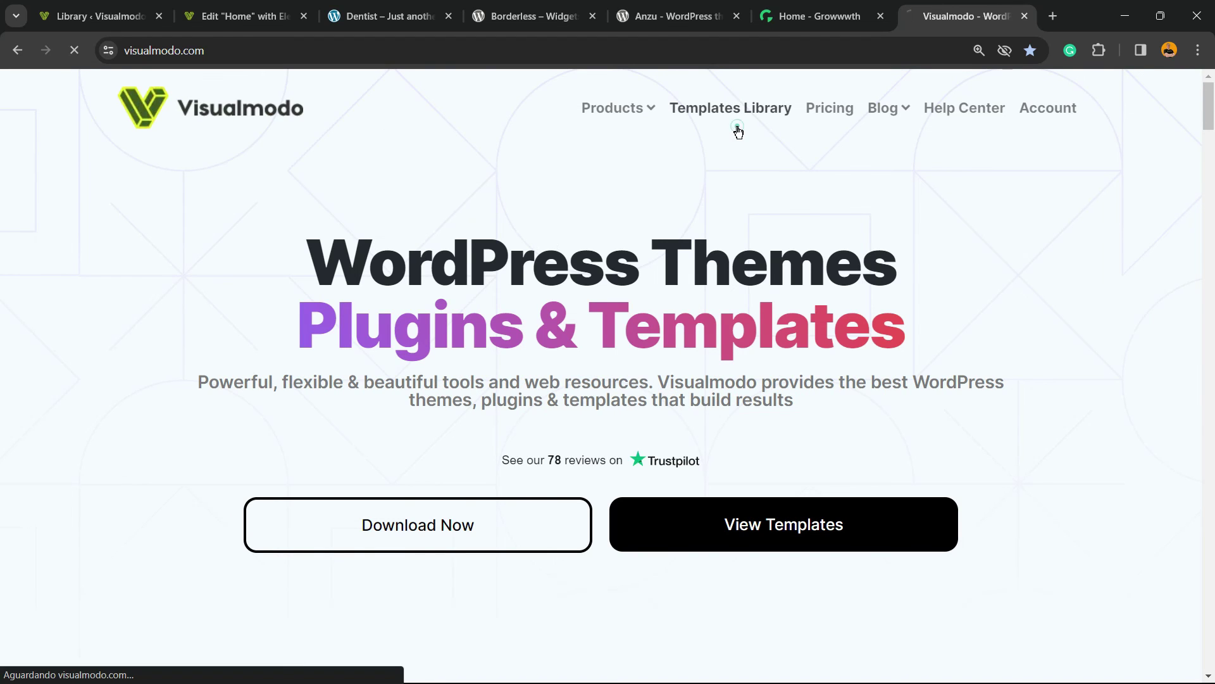
pyautogui.scroll(-5, 557, 272)
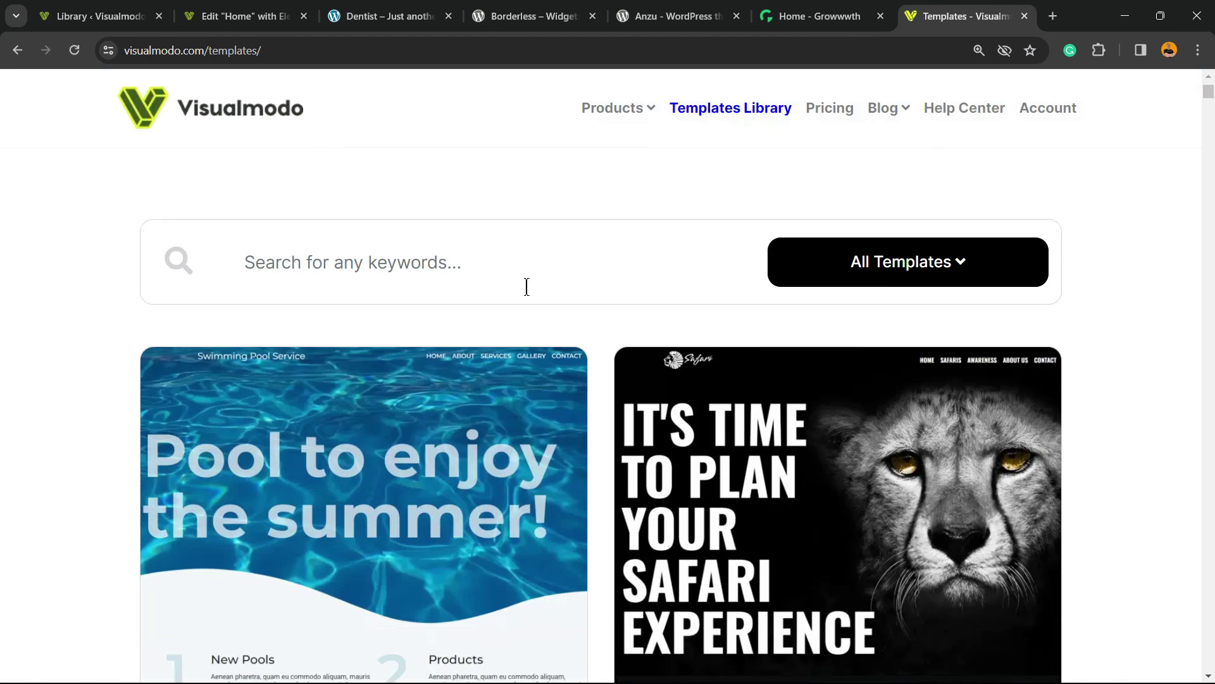
pyautogui.scroll(-20, 570, 272)
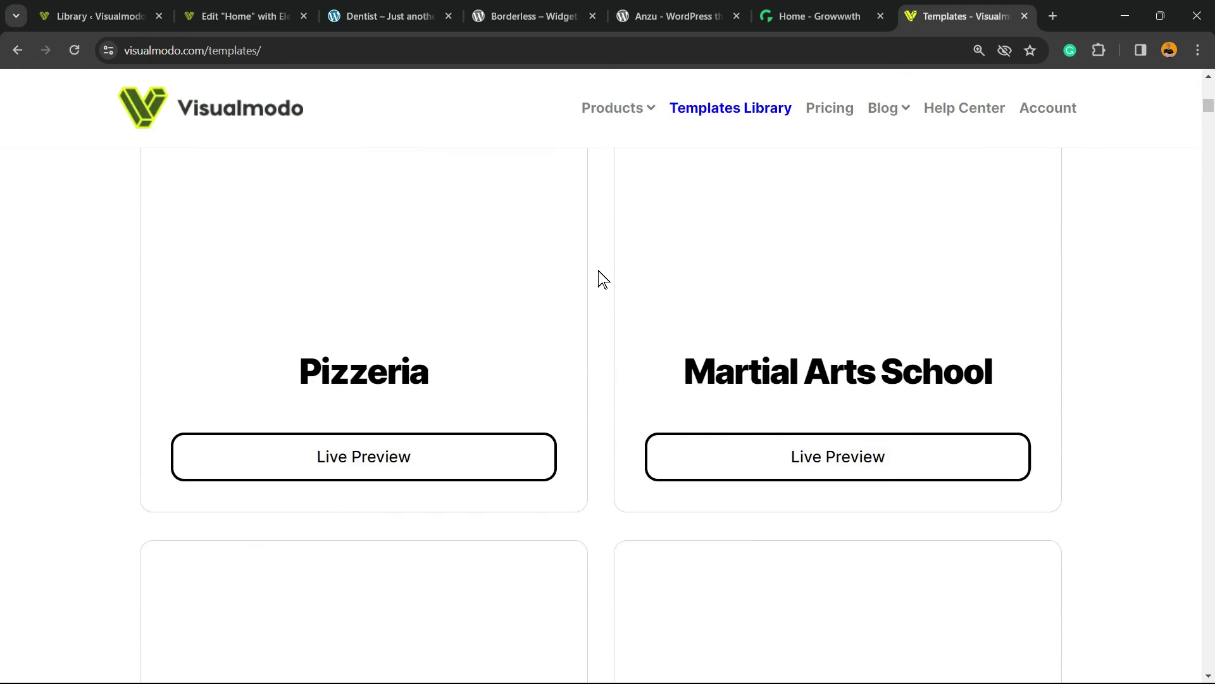
pyautogui.scroll(-20, 603, 279)
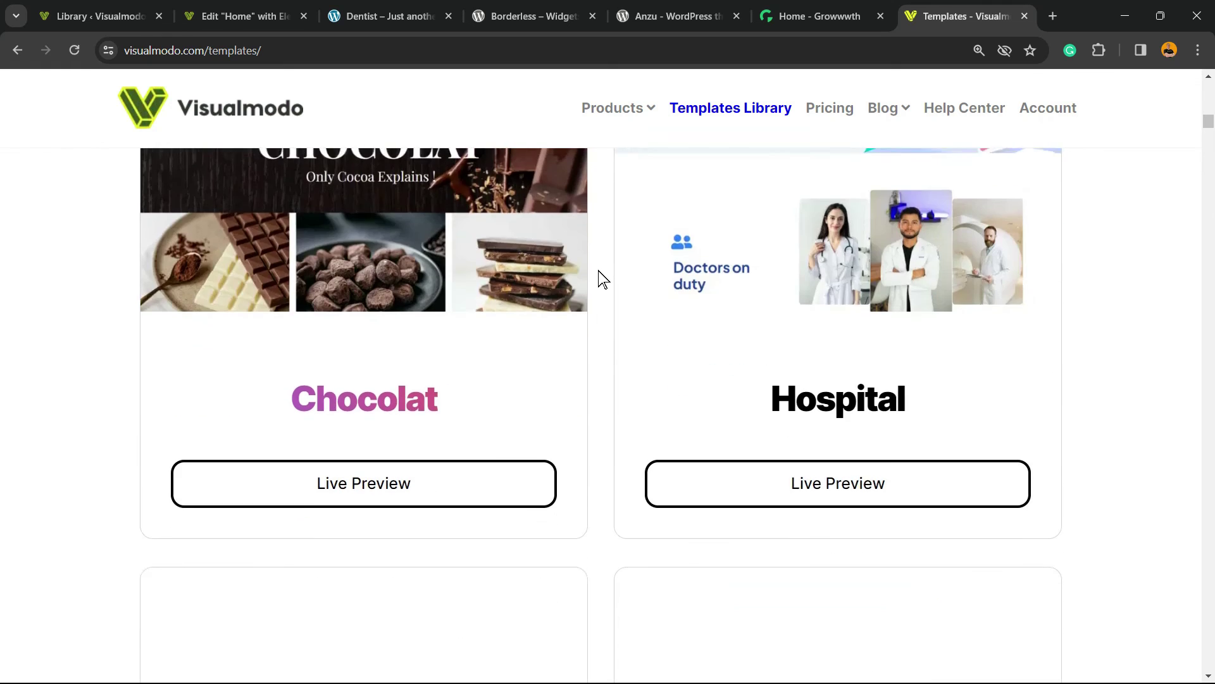
pyautogui.scroll(-20, 603, 279)
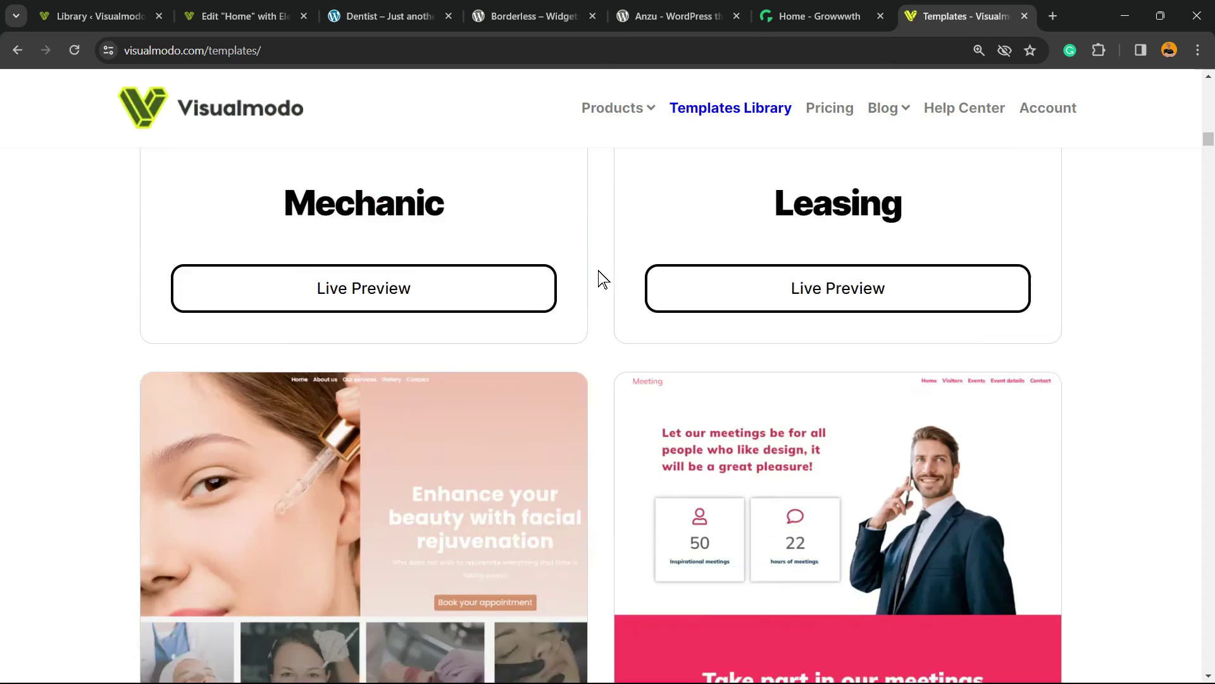
pyautogui.scroll(-20, 603, 279)
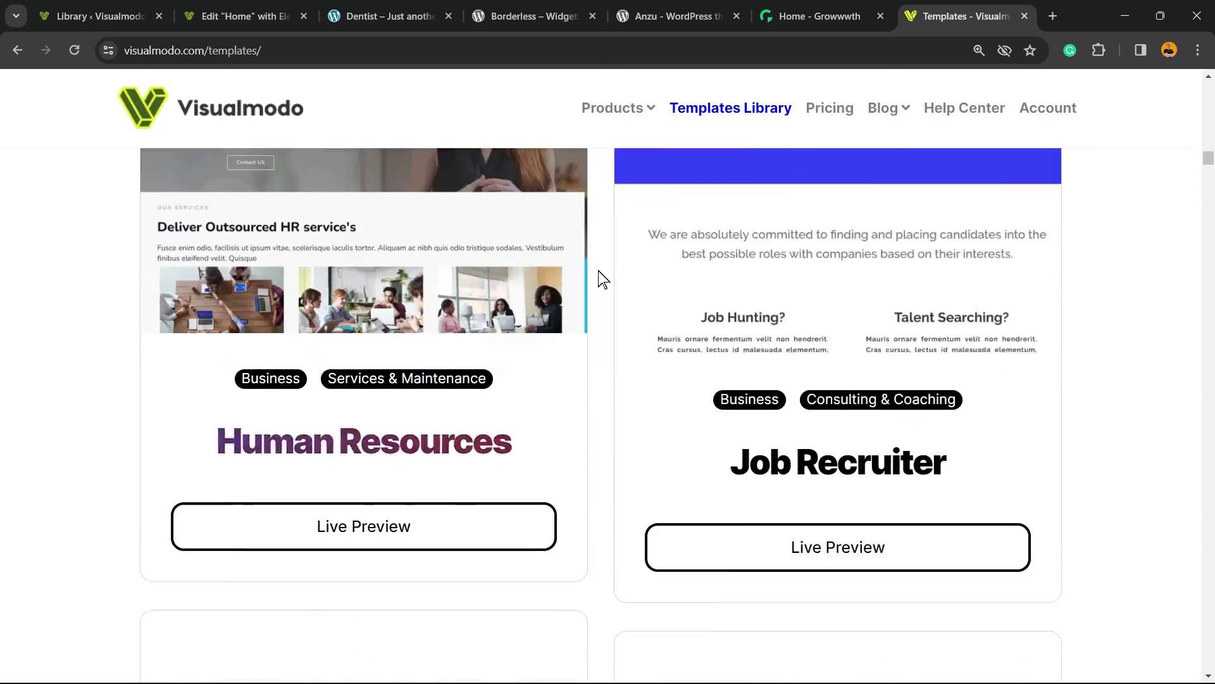
pyautogui.scroll(-20, 603, 279)
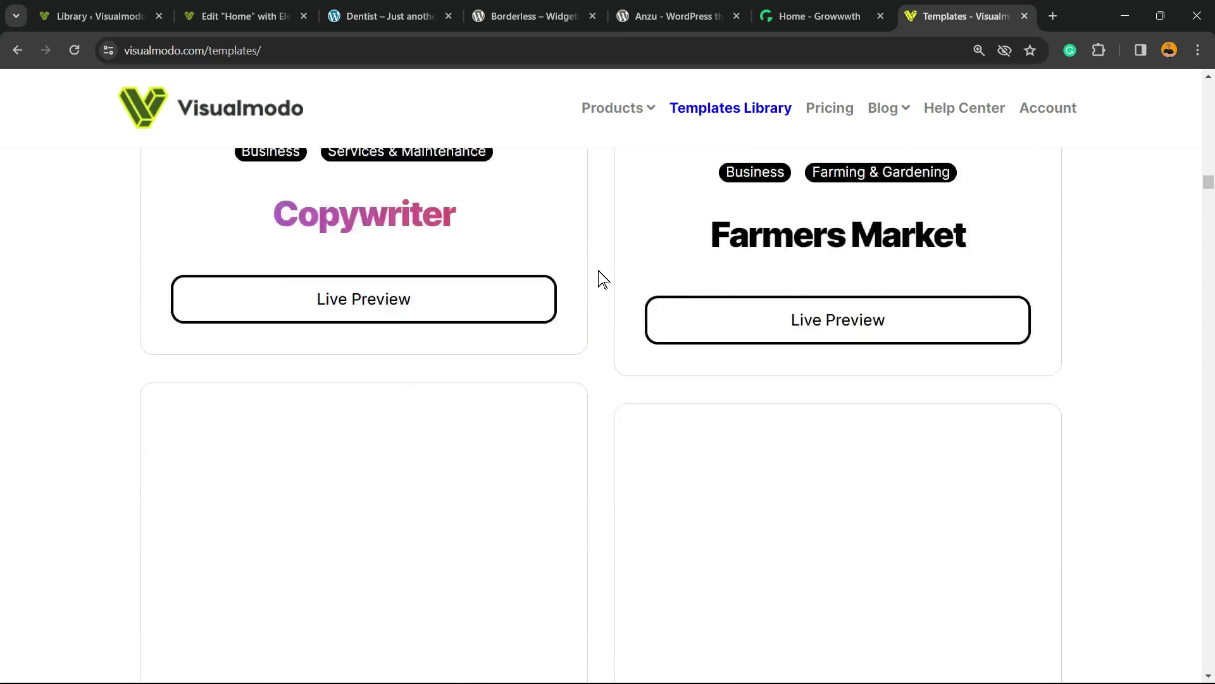
pyautogui.scroll(-20, 603, 279)
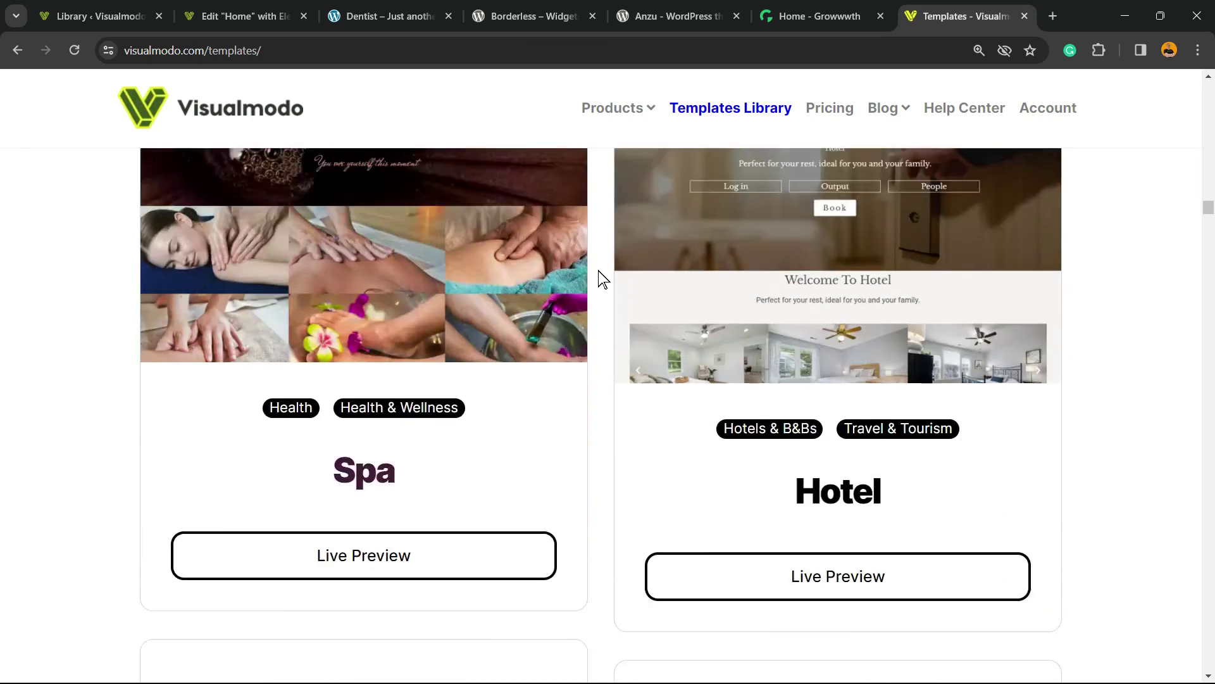
pyautogui.scroll(-20, 603, 280)
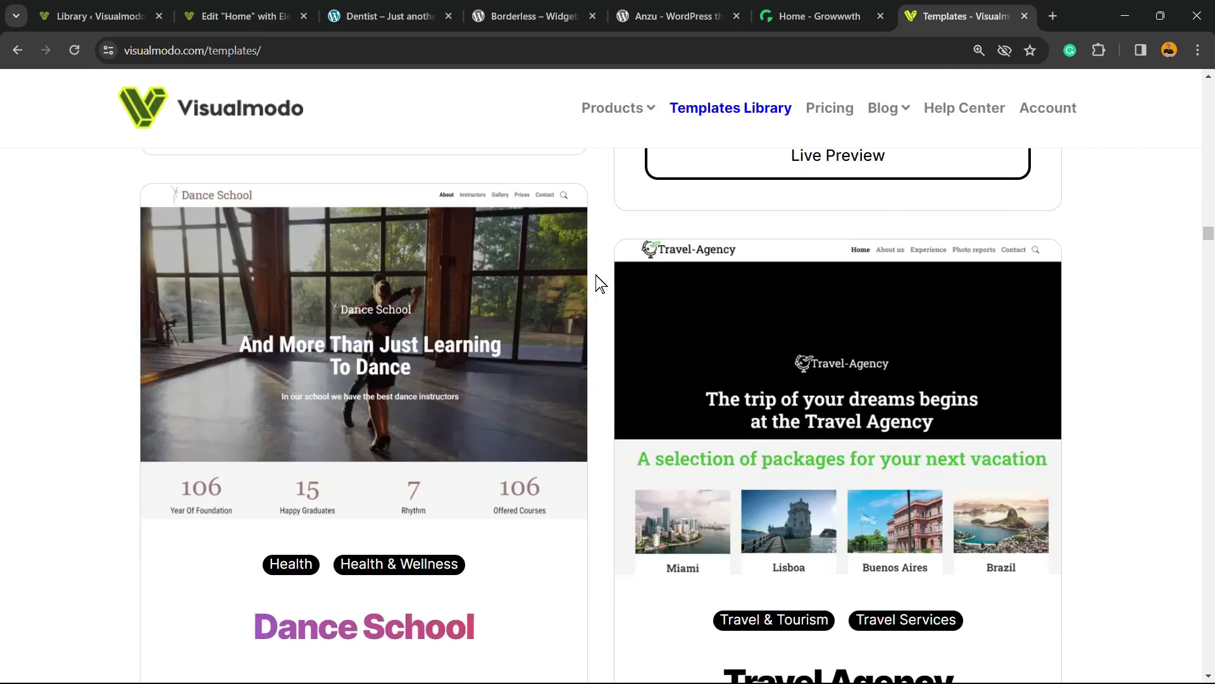
pyautogui.scroll(-8, 600, 283)
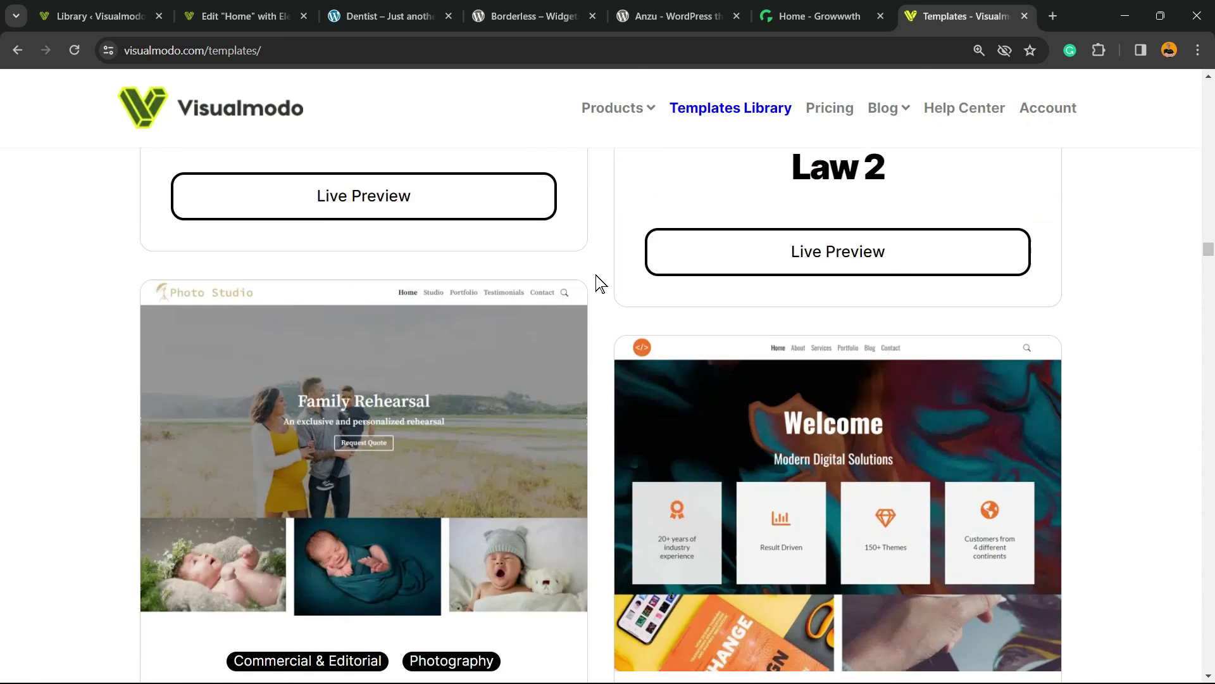